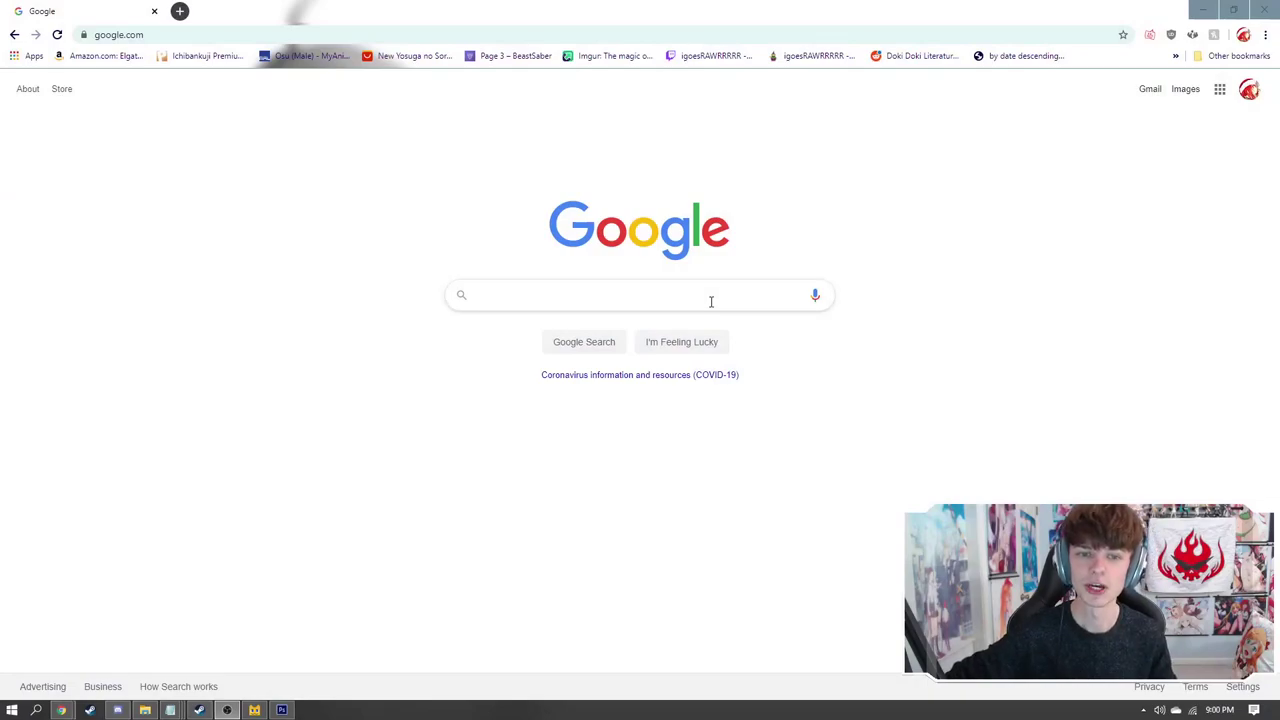
Start a Google search by typing 'ddlc class' into the search box
{"action": "left_click", "coordinate": [711, 301]}
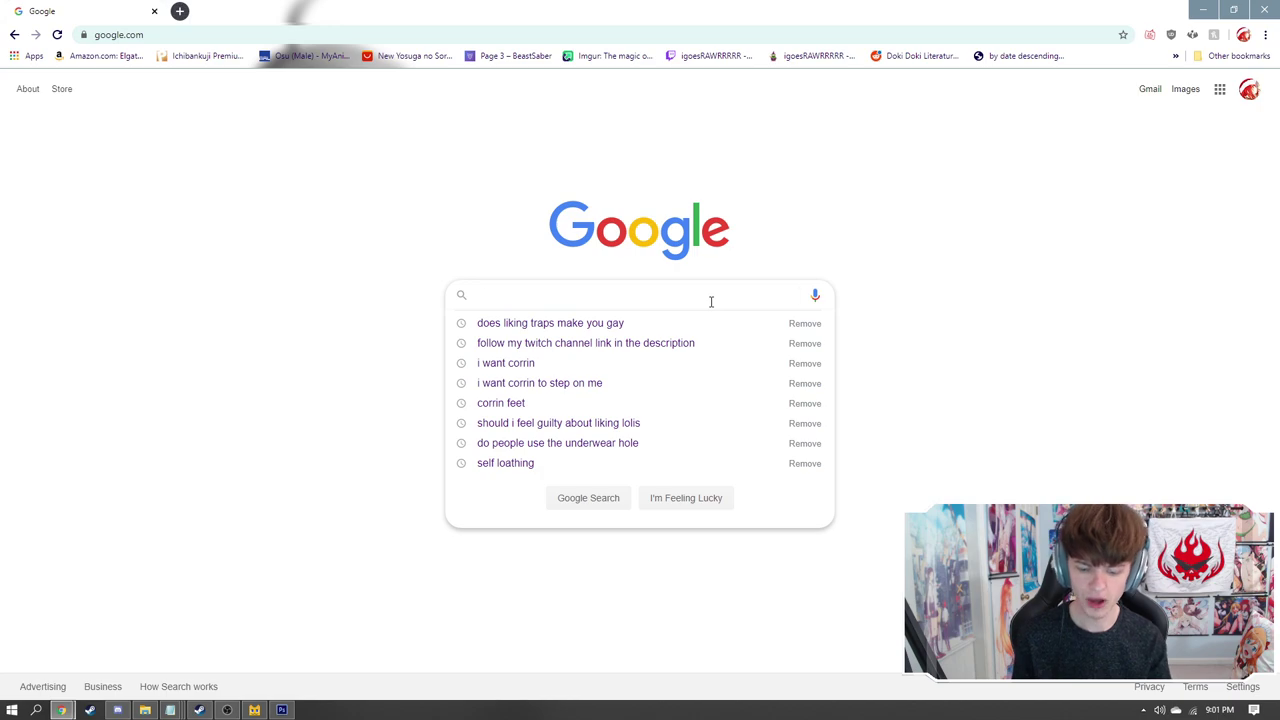
{"action": "type", "text": "ddlc class"}
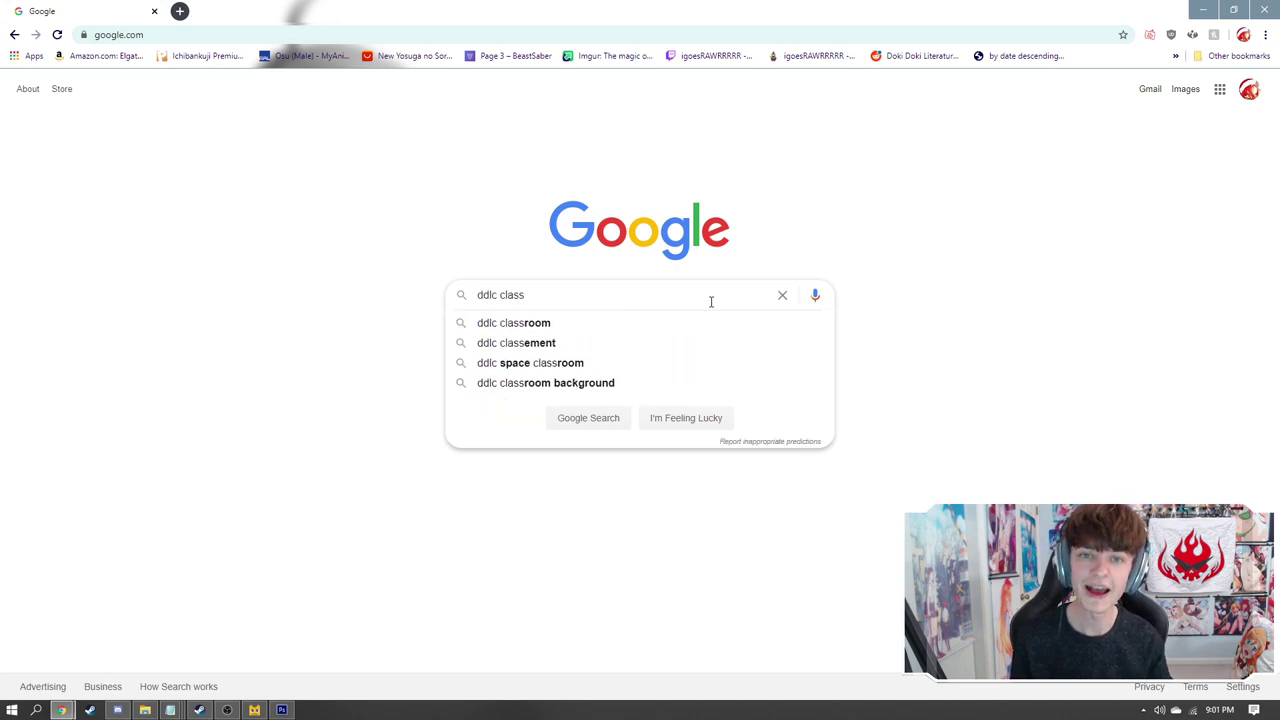
Run the 'ddlc classroom' search and show only image results
{"action": "key", "text": "Down"}
{"action": "key", "text": "Return"}
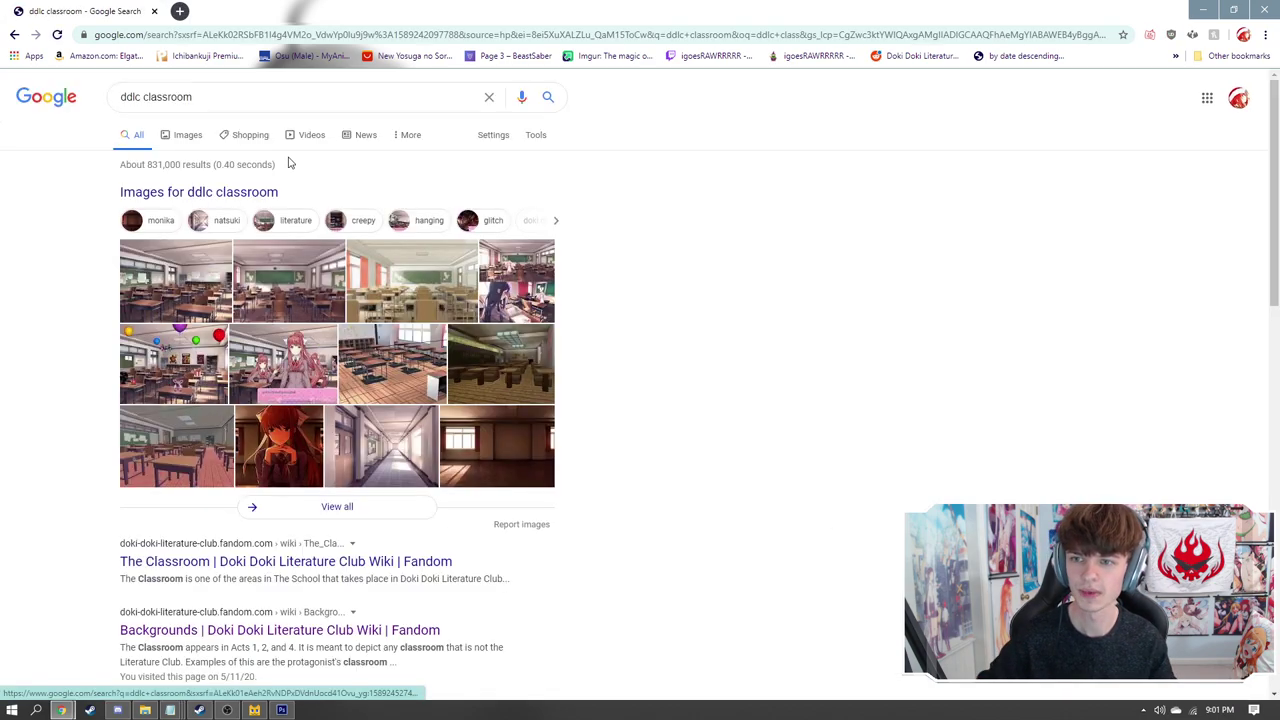
{"action": "left_click", "coordinate": [180, 139]}
Preview and save the first DDLC classroom background, then return to Photoshop
{"action": "left_click", "coordinate": [118, 264]}
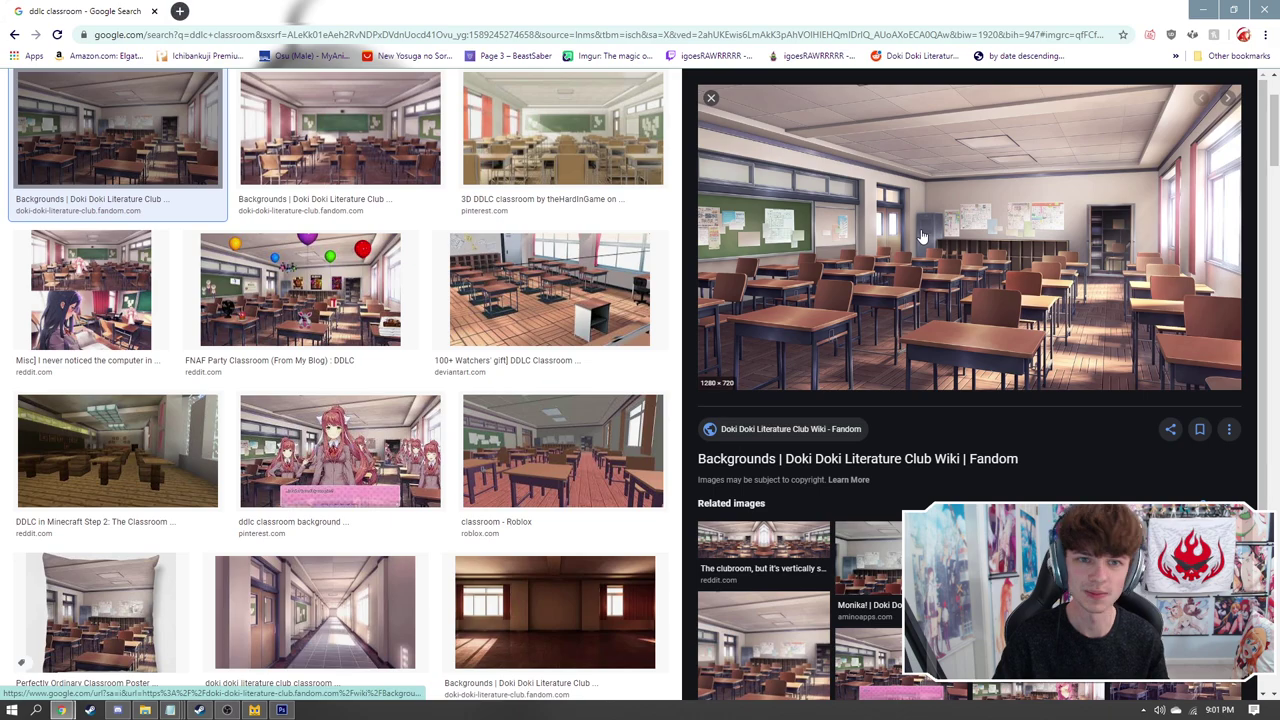
{"action": "right_click", "coordinate": [852, 268]}
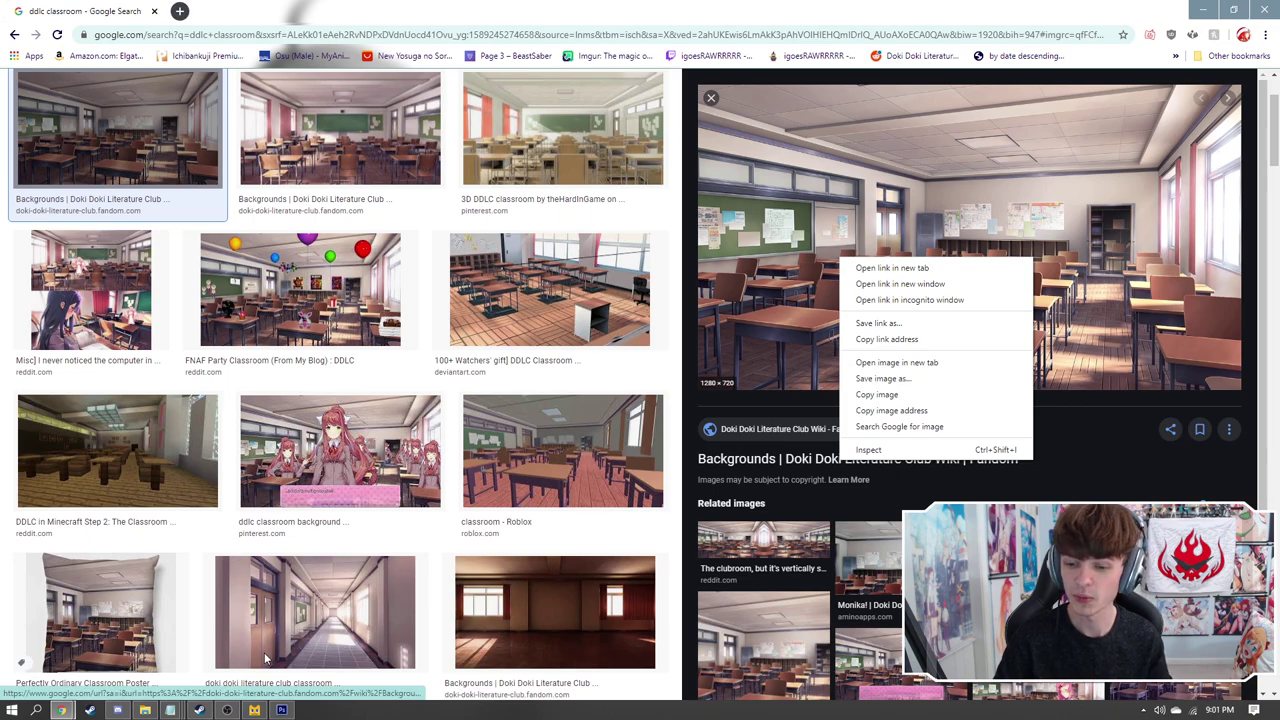
{"action": "left_click", "coordinate": [282, 710]}
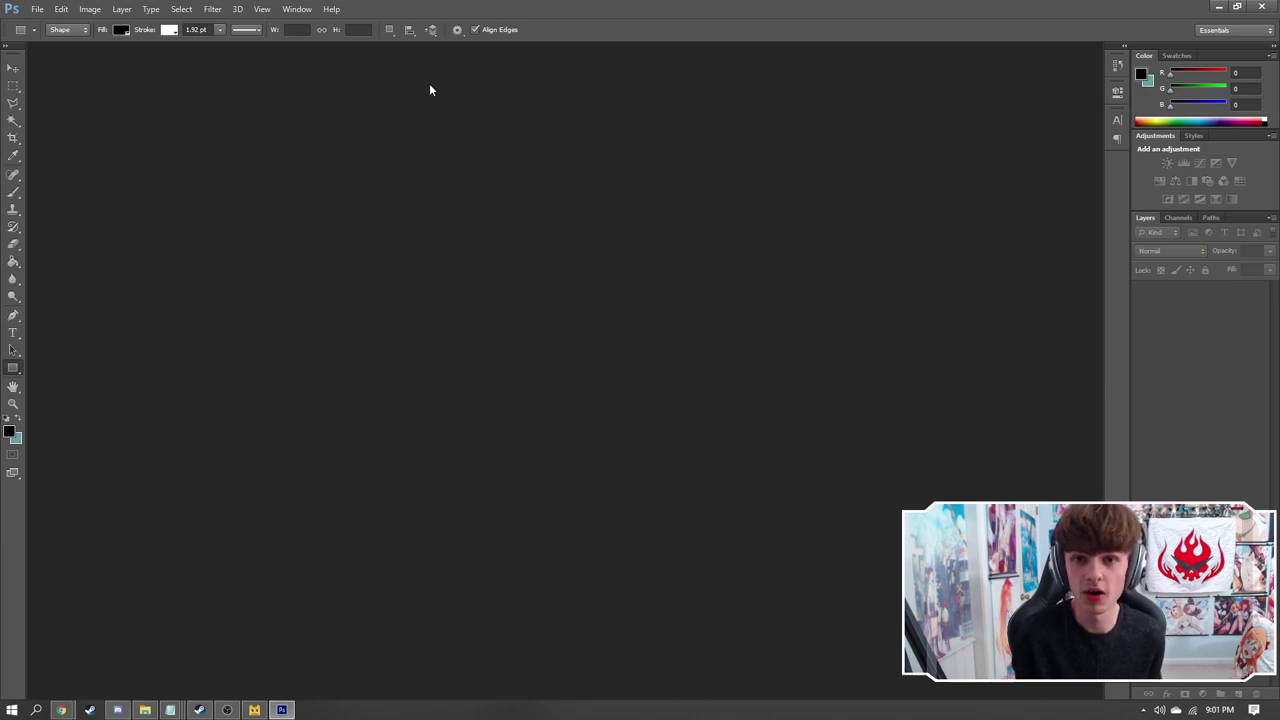
Create a new 1920 × 1080 px document at 300 pixels/inch
{"action": "left_click", "coordinate": [37, 9]}
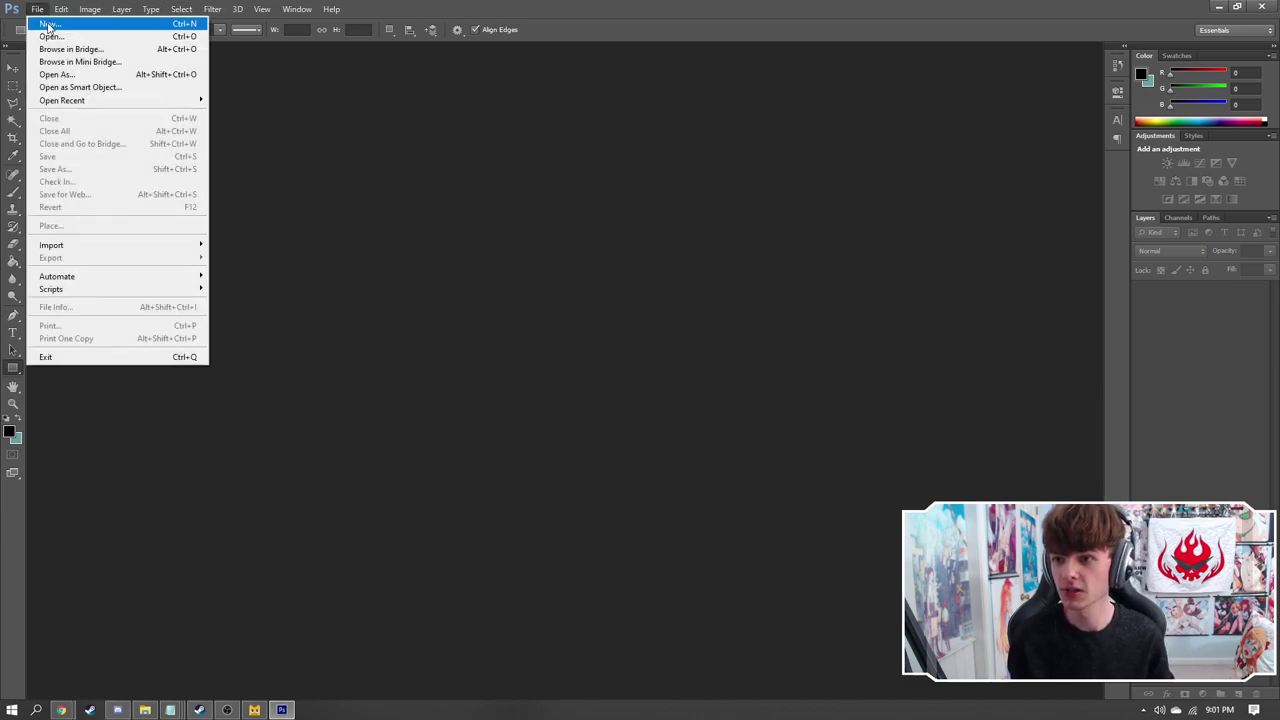
{"action": "left_click", "coordinate": [48, 23]}
{"action": "left_click_drag", "start_coordinate": [600, 241], "coordinate": [553, 241]}
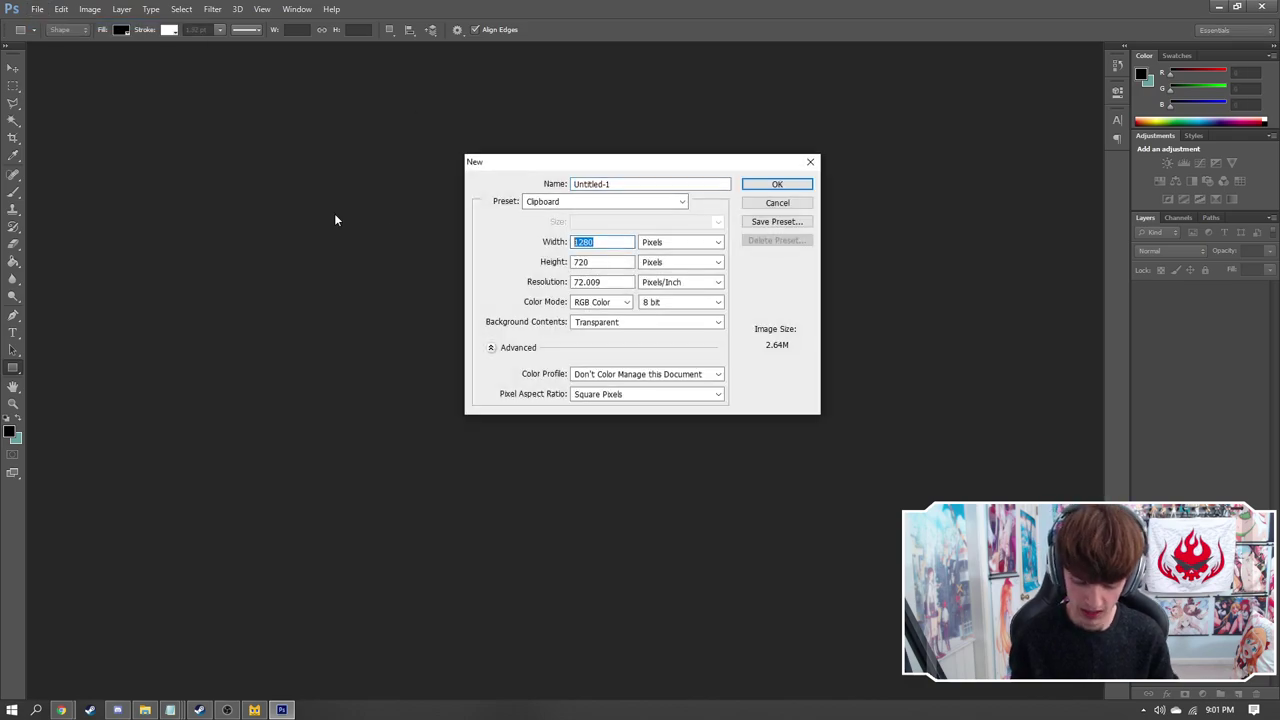
{"action": "type", "text": "1920"}
{"action": "key", "text": "Tab"}
{"action": "type", "text": "1080"}
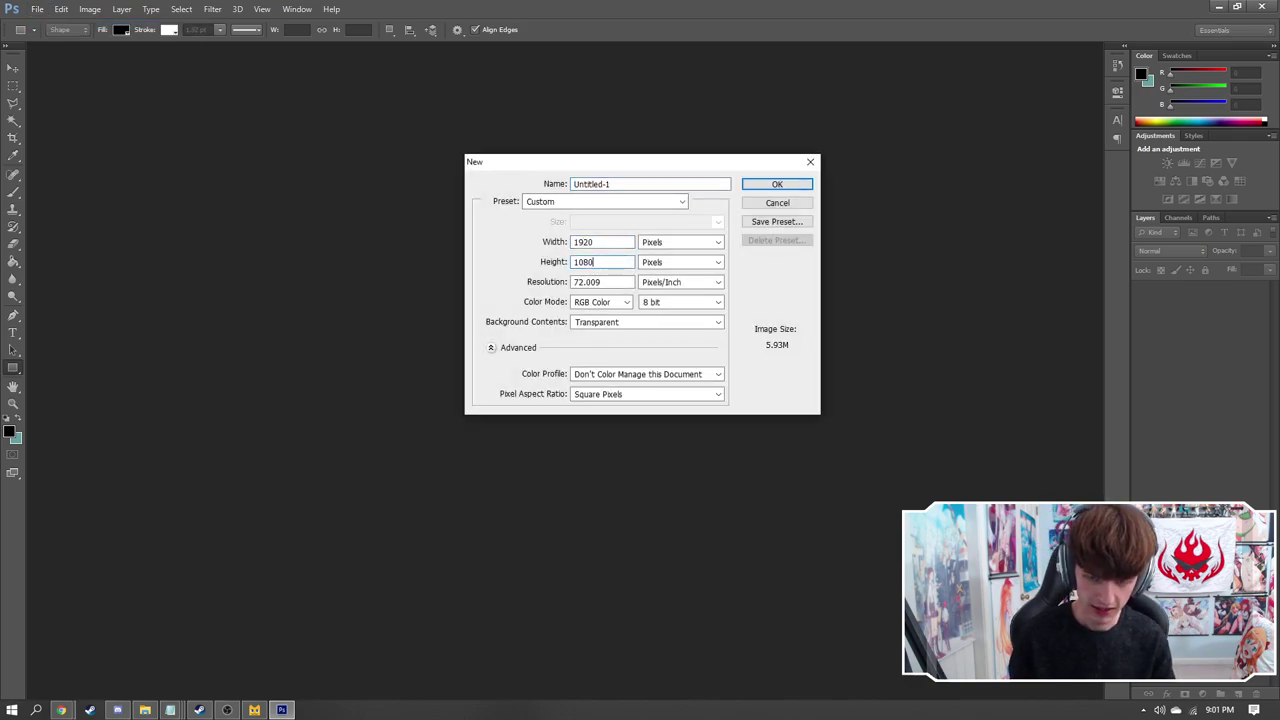
{"action": "key", "text": "Tab"}
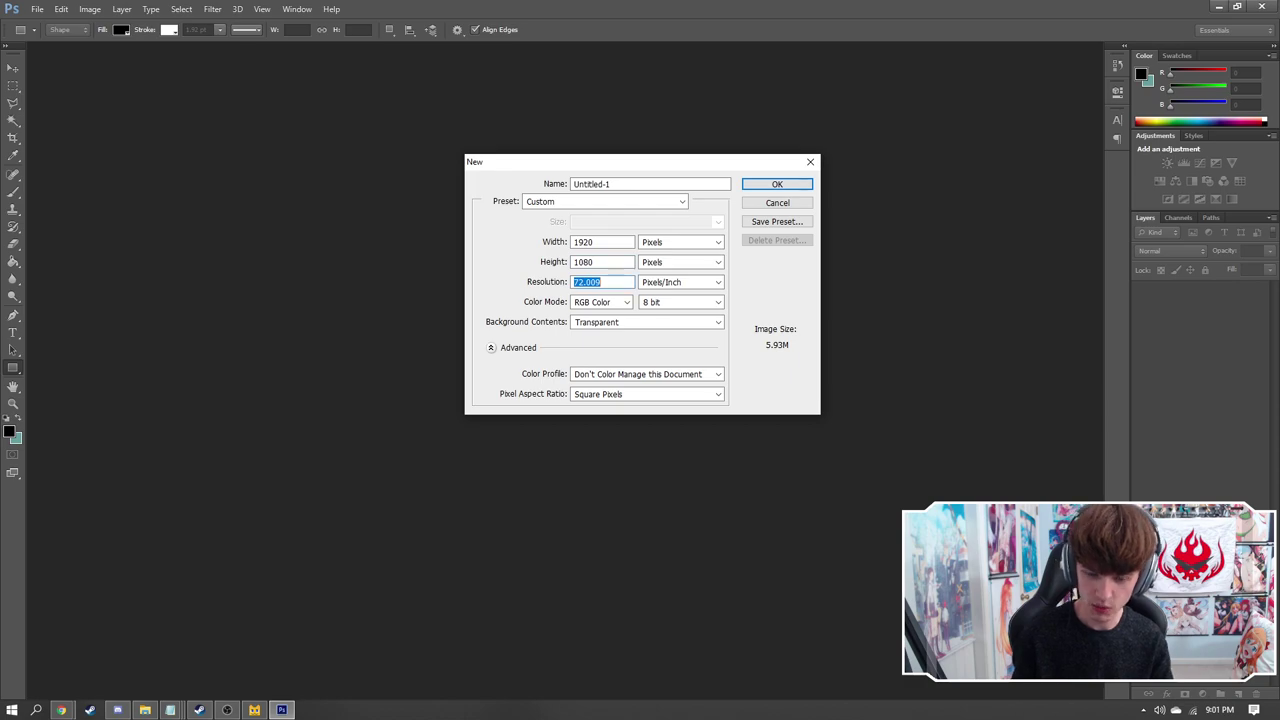
{"action": "type", "text": "300"}
{"action": "key", "text": "Return"}
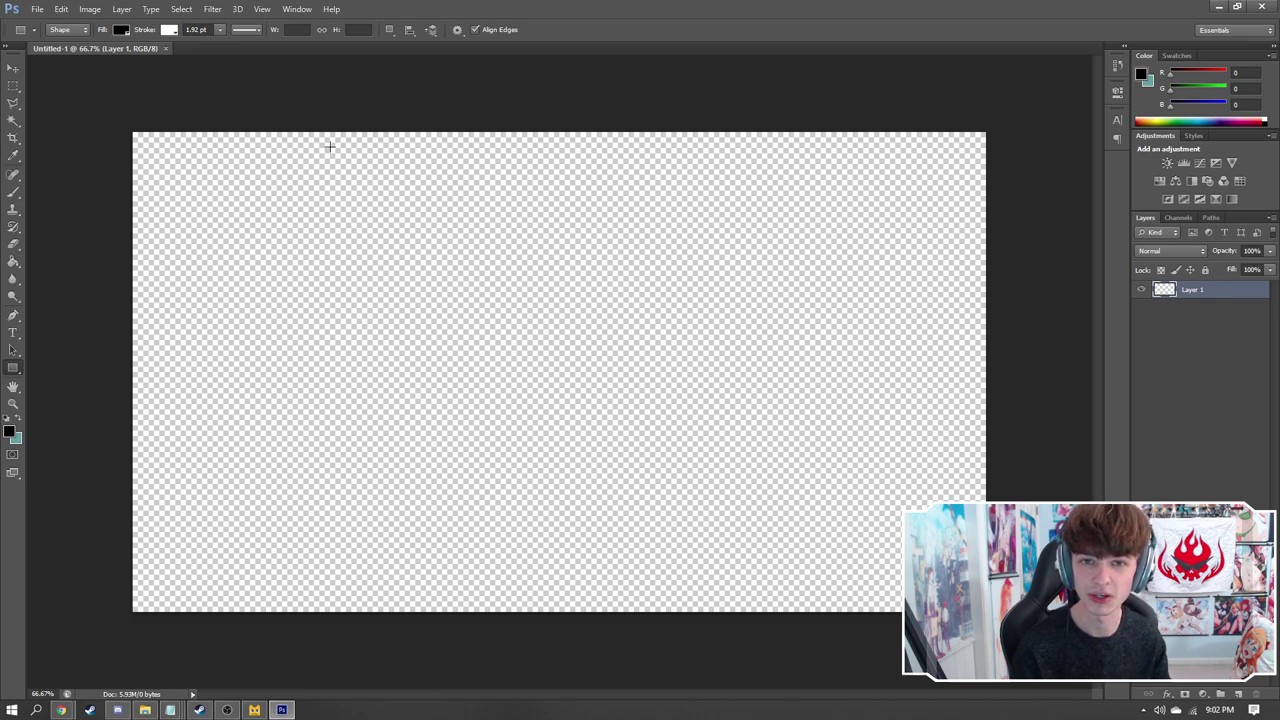
Open ddlc classroom.png and select the whole image
{"action": "left_click", "coordinate": [37, 9]}
{"action": "left_click", "coordinate": [60, 38]}
{"action": "type", "text": "ddlc cl"}
{"action": "key", "text": "Down"}
{"action": "key", "text": "Return"}
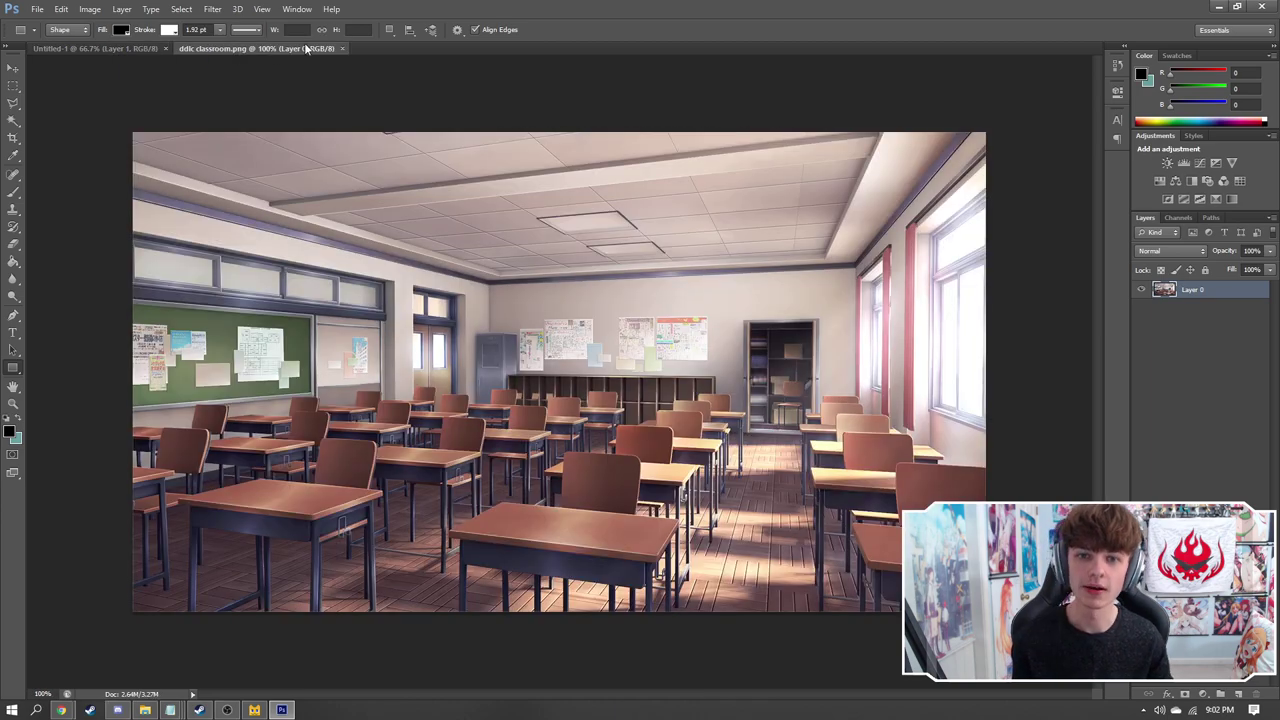
{"action": "key", "text": "ctrl+a"}
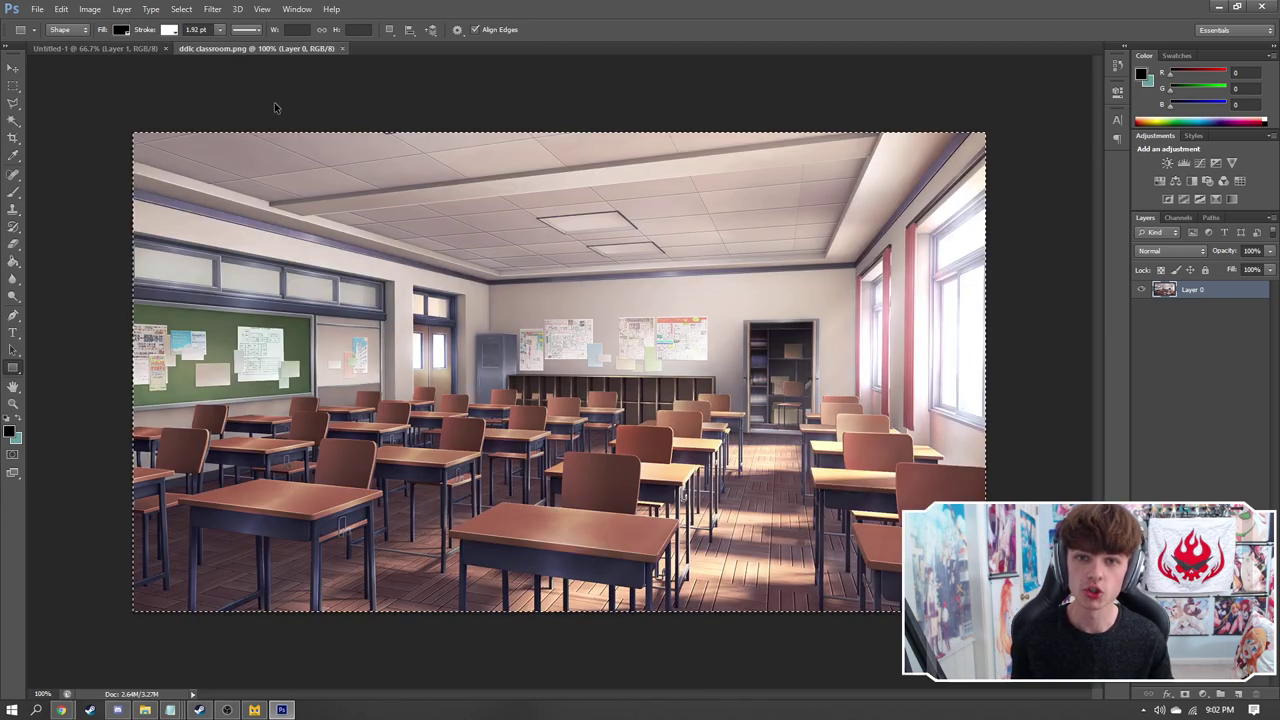
Paste the classroom image into Untitled-1 and scale it to 150% to fill the canvas
{"action": "left_click", "coordinate": [135, 49]}
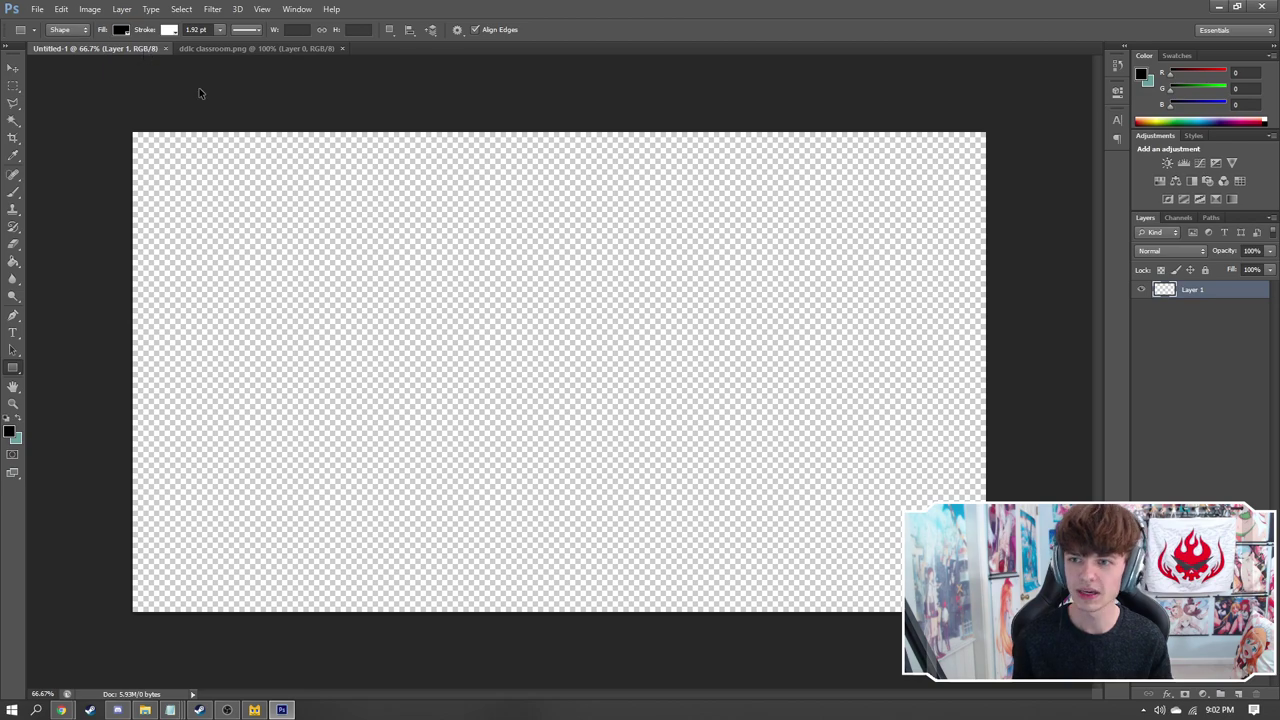
{"action": "key", "text": "ctrl+v"}
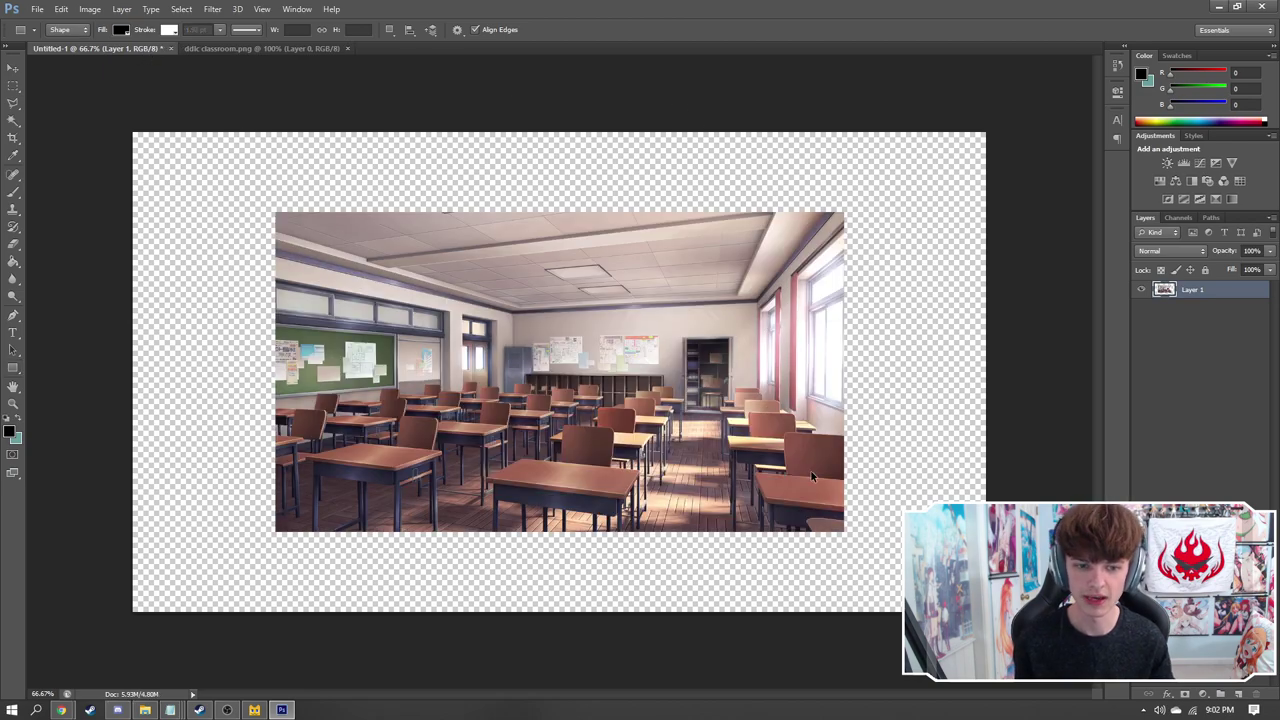
{"action": "key", "text": "ctrl+t"}
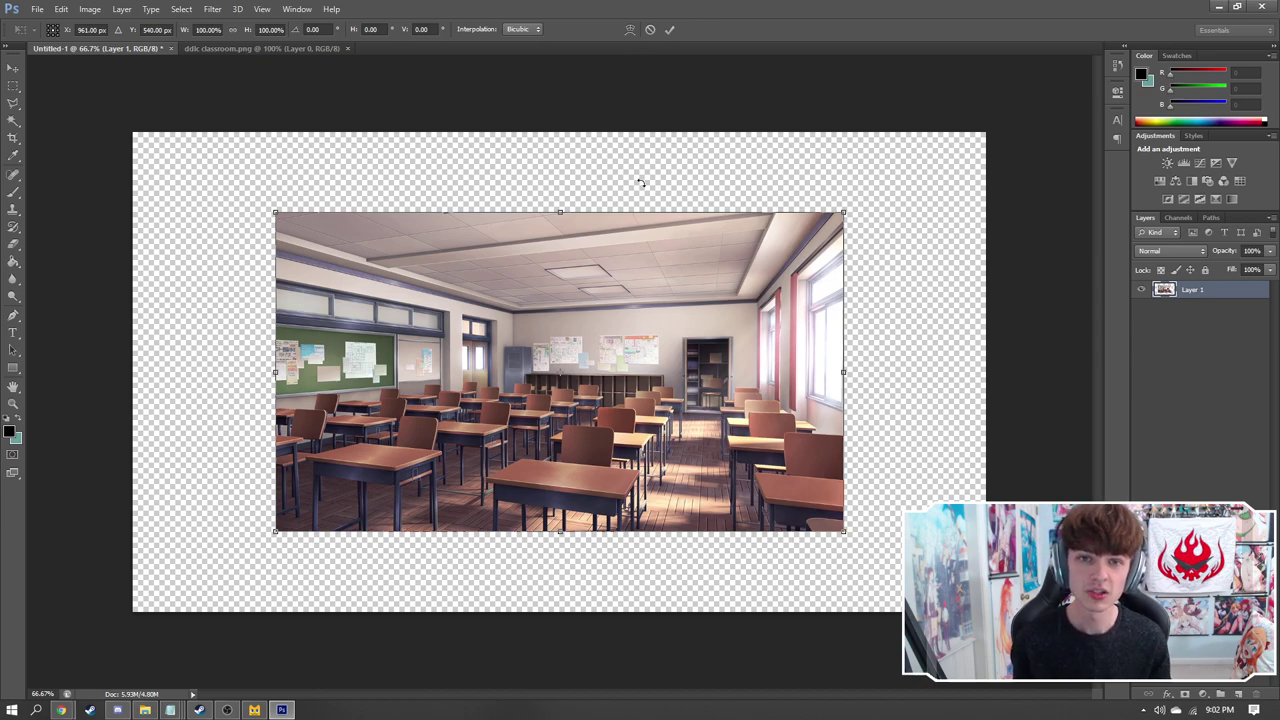
{"action": "left_click_drag", "start_coordinate": [846, 522], "coordinate": [985, 610]}
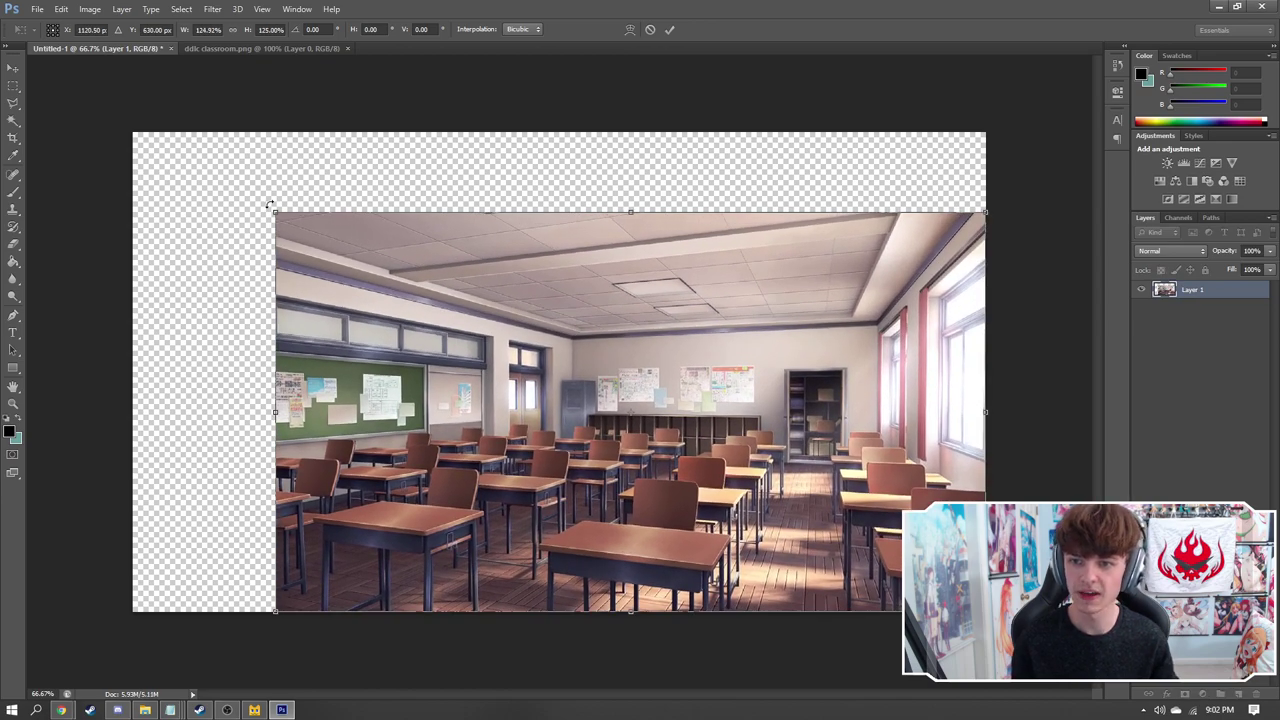
{"action": "left_click_drag", "start_coordinate": [270, 205], "coordinate": [133, 132]}
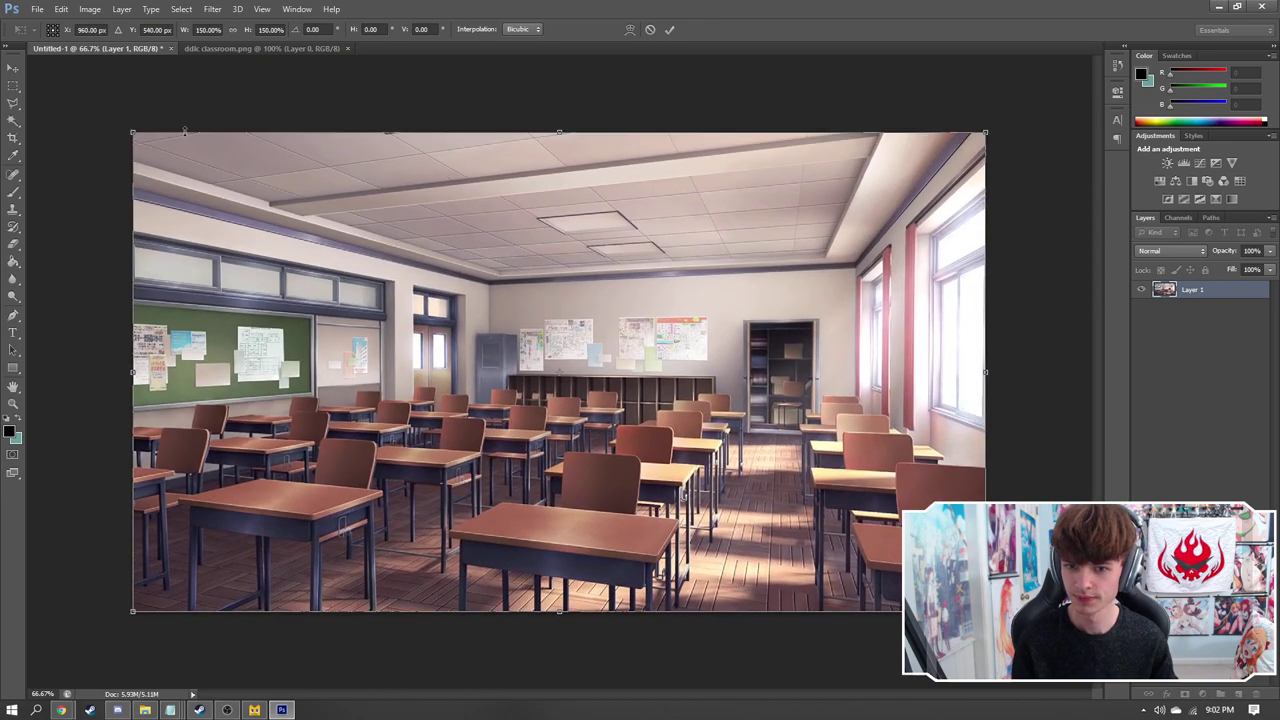
{"action": "key", "text": "Return"}
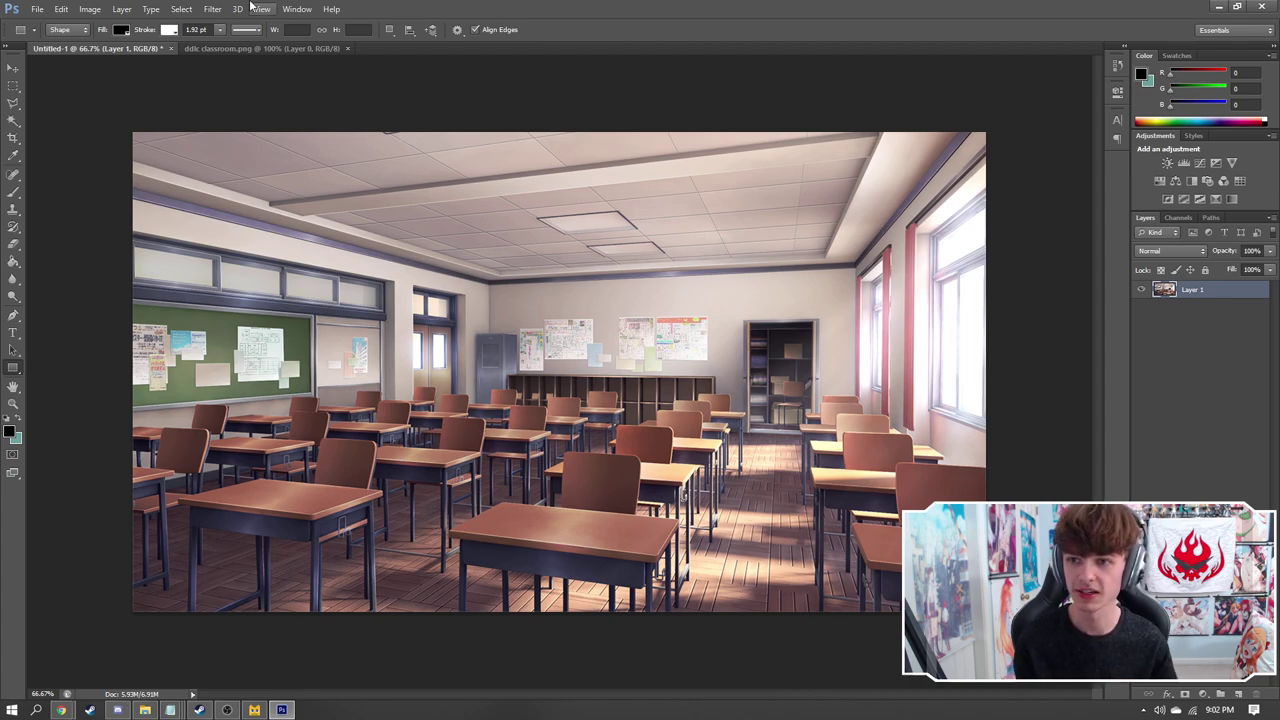
Apply a 6.3-pixel Gaussian Blur to the classroom background on Layer 1
{"action": "left_click", "coordinate": [212, 9]}
{"action": "mouse_move", "coordinate": [230, 92]}
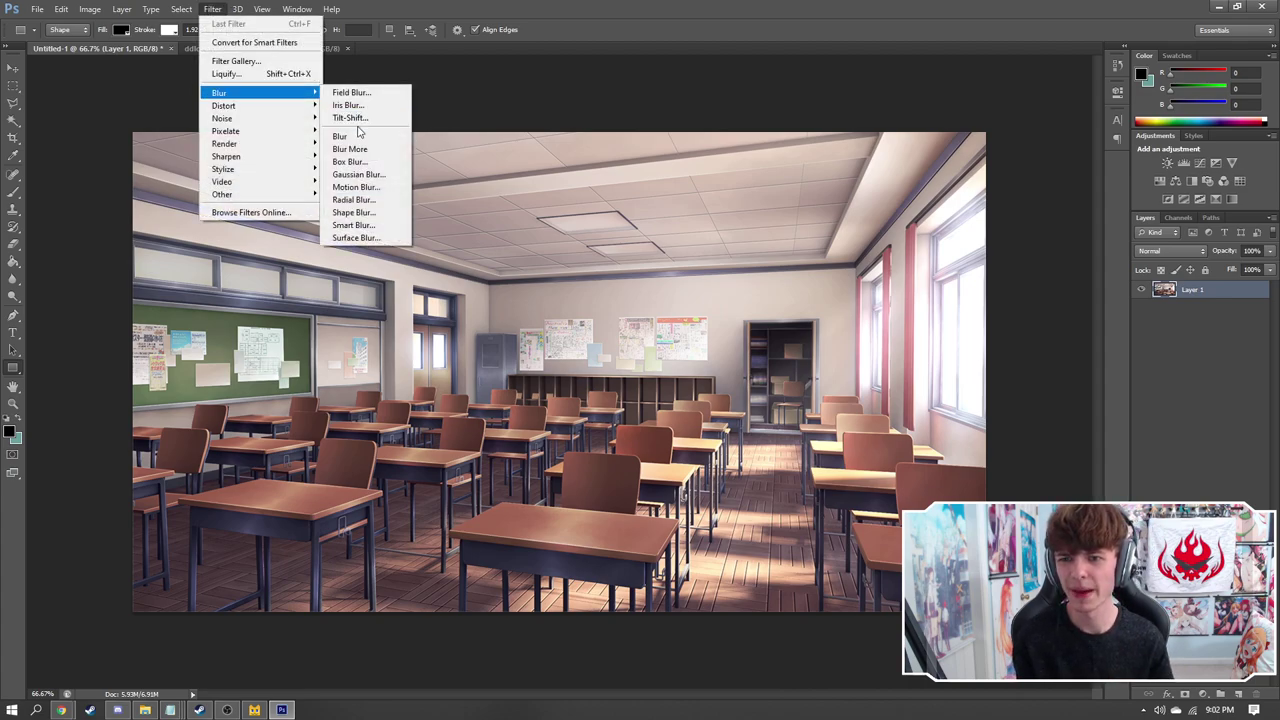
{"action": "left_click", "coordinate": [358, 174]}
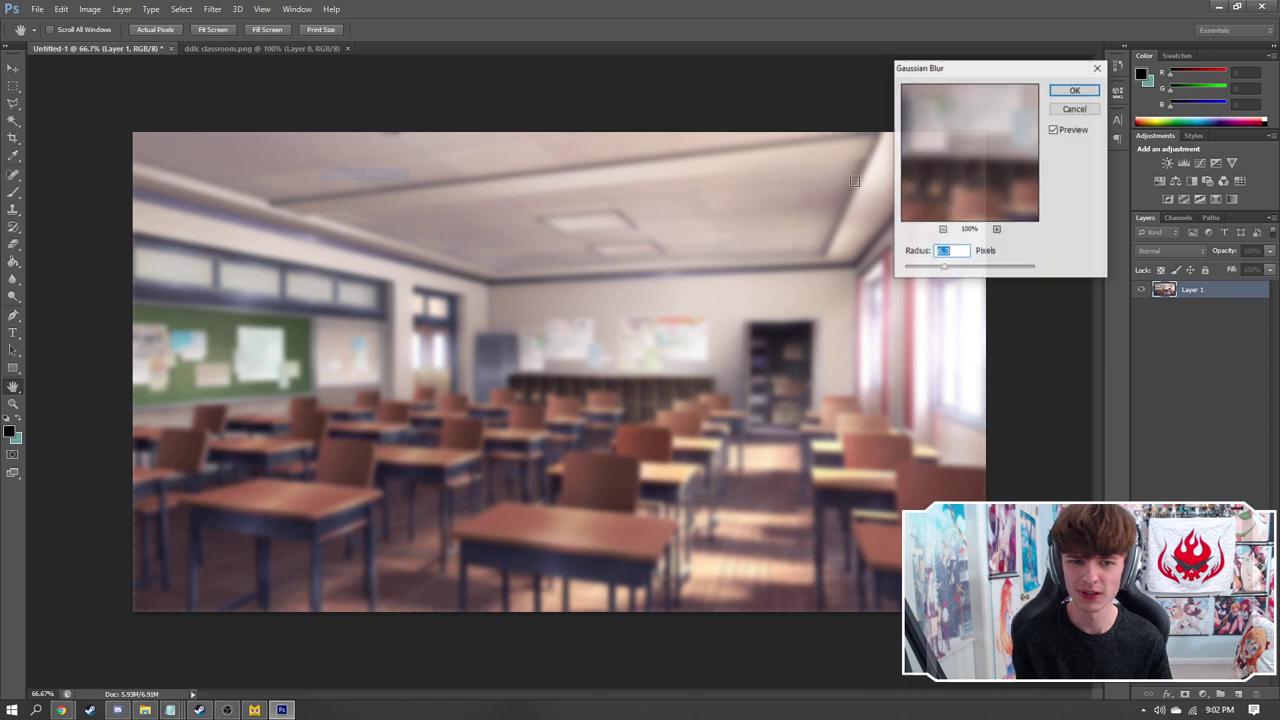
{"action": "left_click", "coordinate": [1072, 93]}
{"action": "key", "text": "u"}
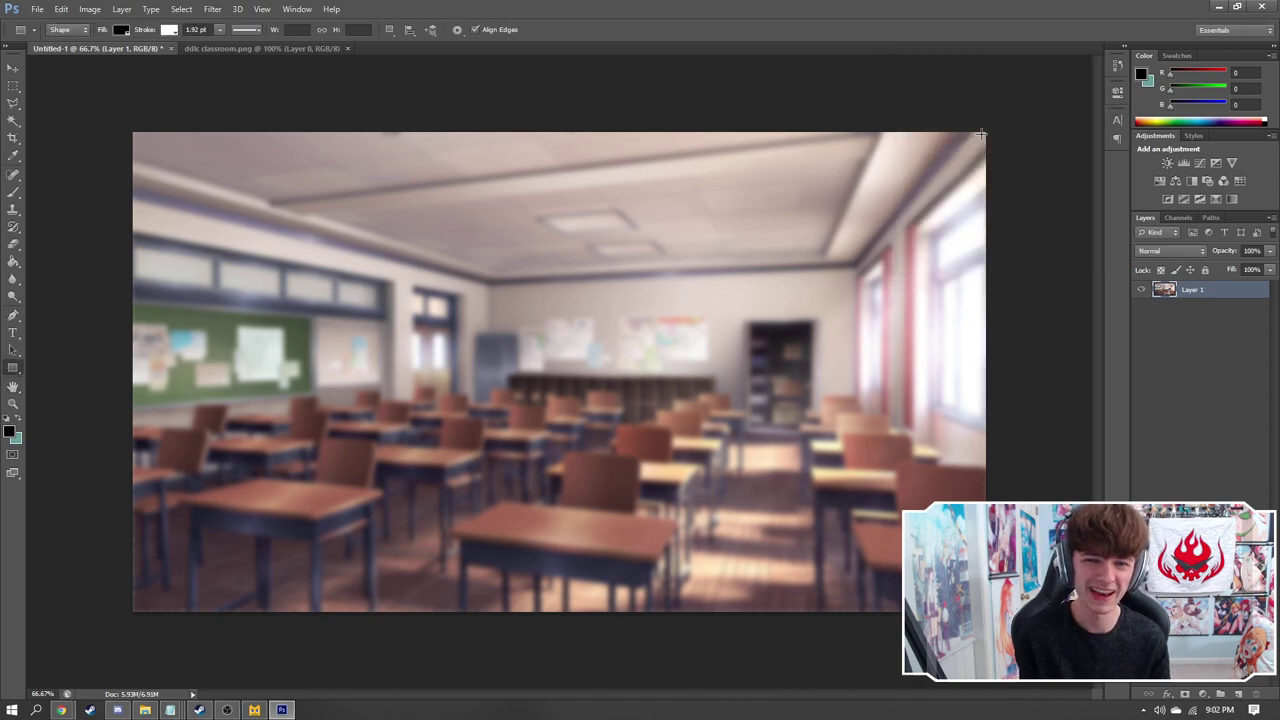
Duplicate the blurred classroom layer as Layer 1 copy
{"action": "right_click", "coordinate": [1185, 290]}
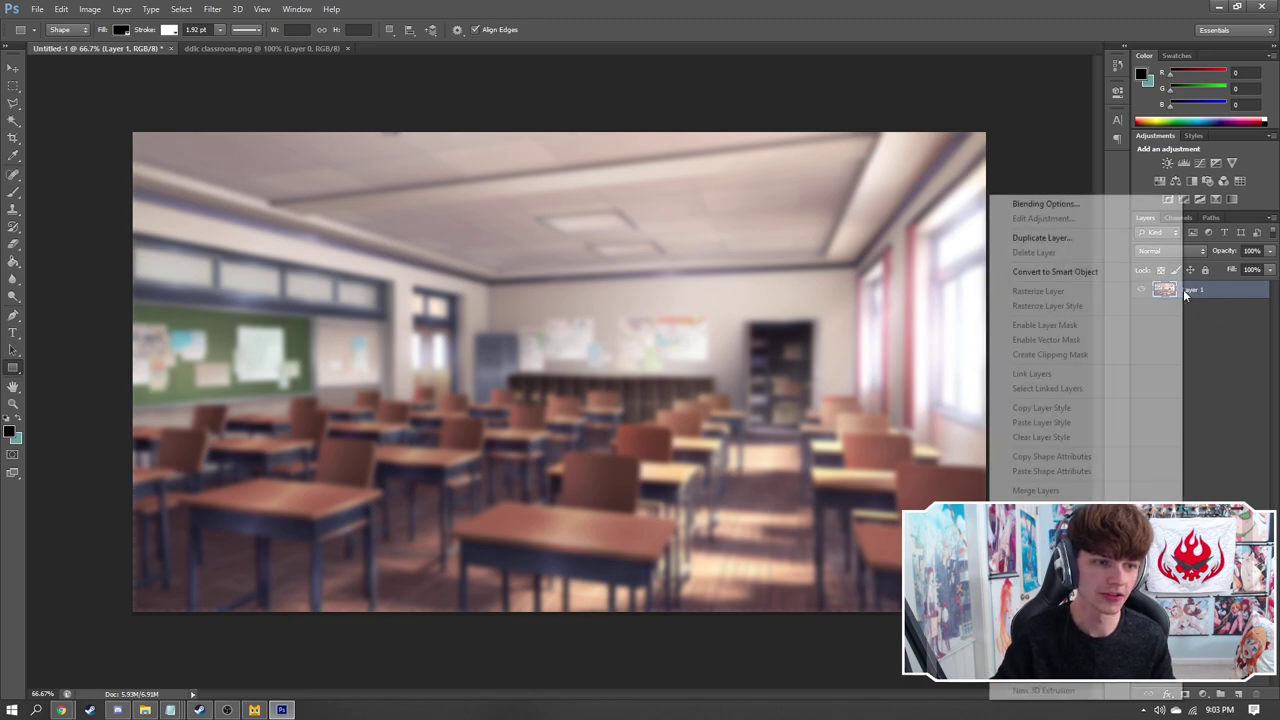
{"action": "left_click", "coordinate": [1036, 238]}
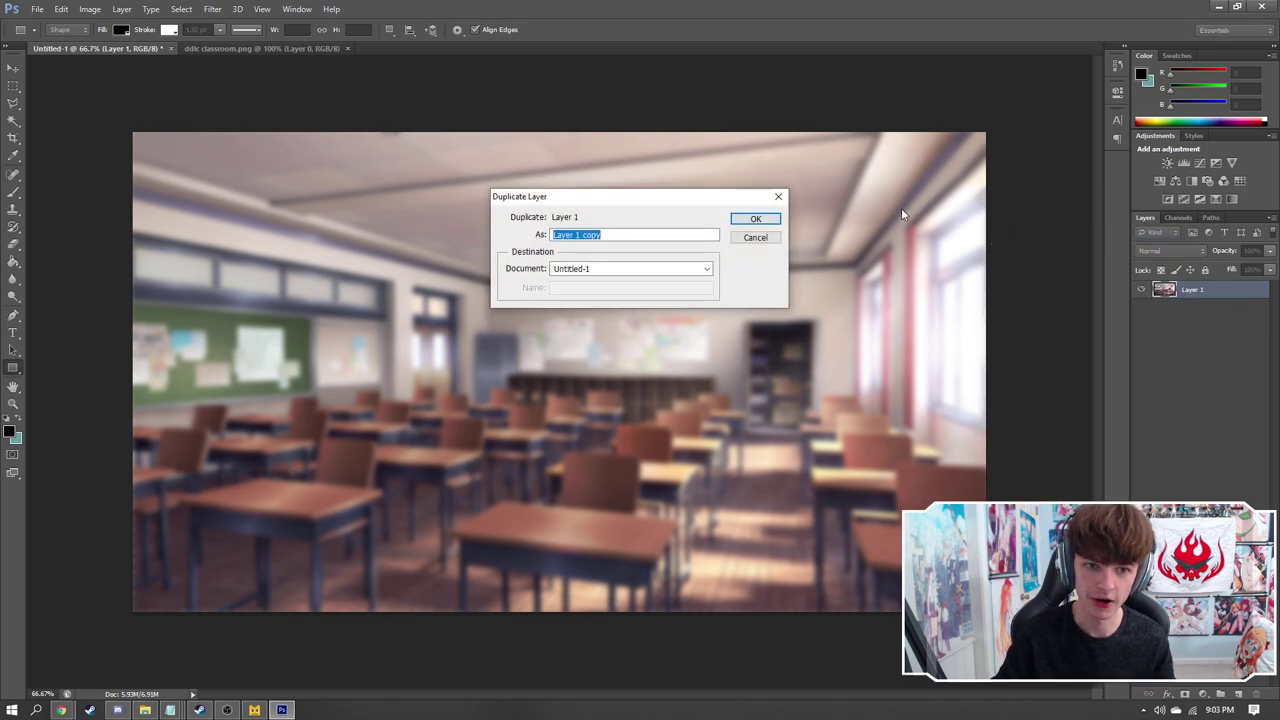
{"action": "left_click", "coordinate": [751, 217]}
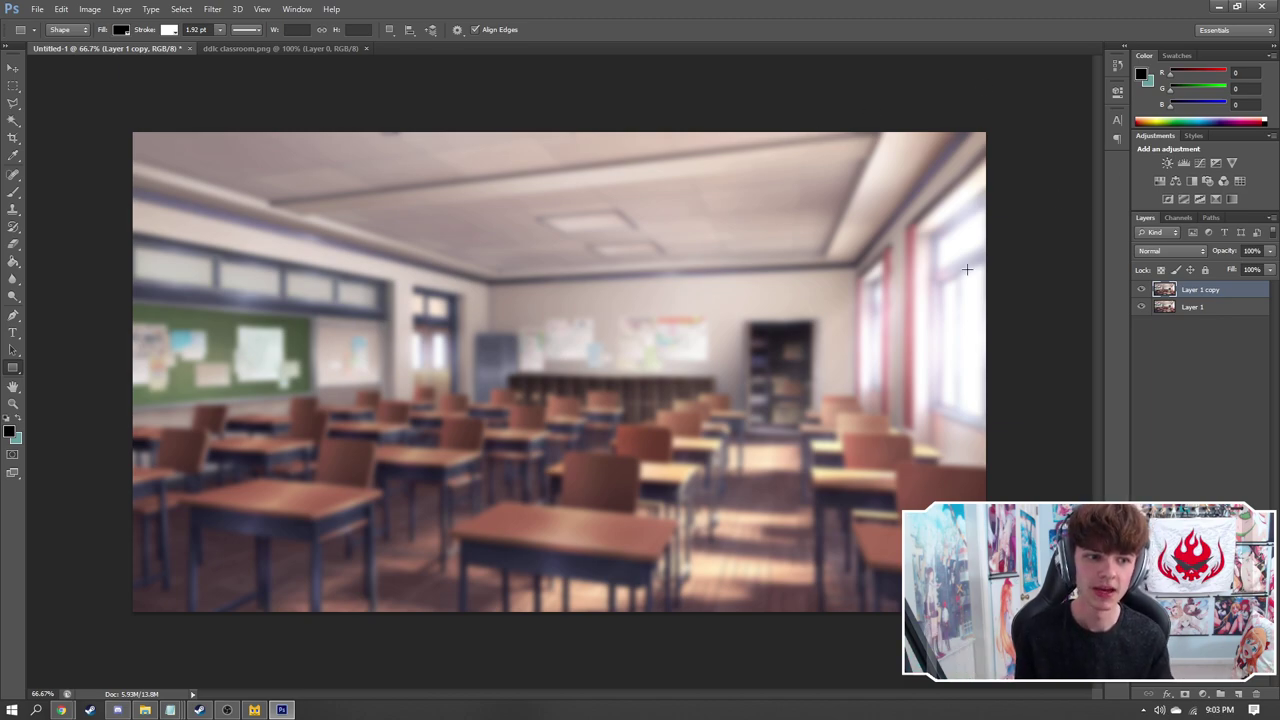
Shrink Layer 1 copy to about 72% and position it in the upper-left
{"action": "key", "text": "ctrl+t"}
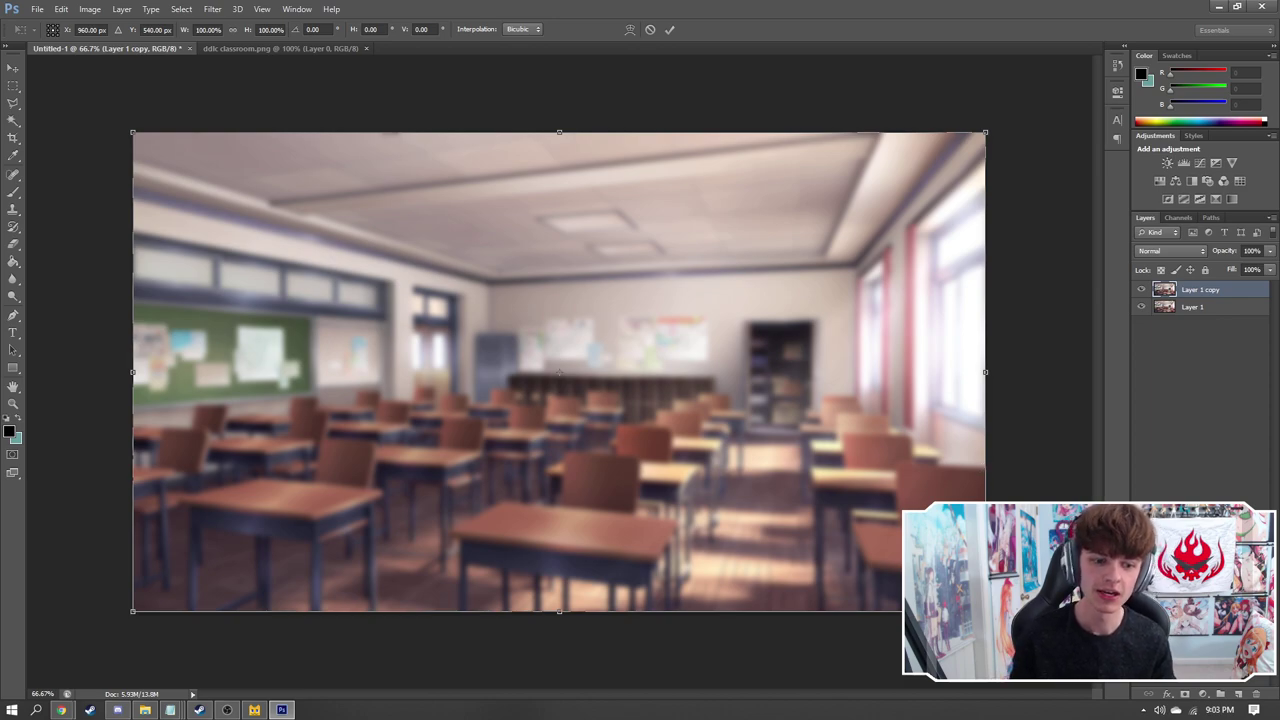
{"action": "left_click_drag", "start_coordinate": [985, 611], "coordinate": [759, 471]}
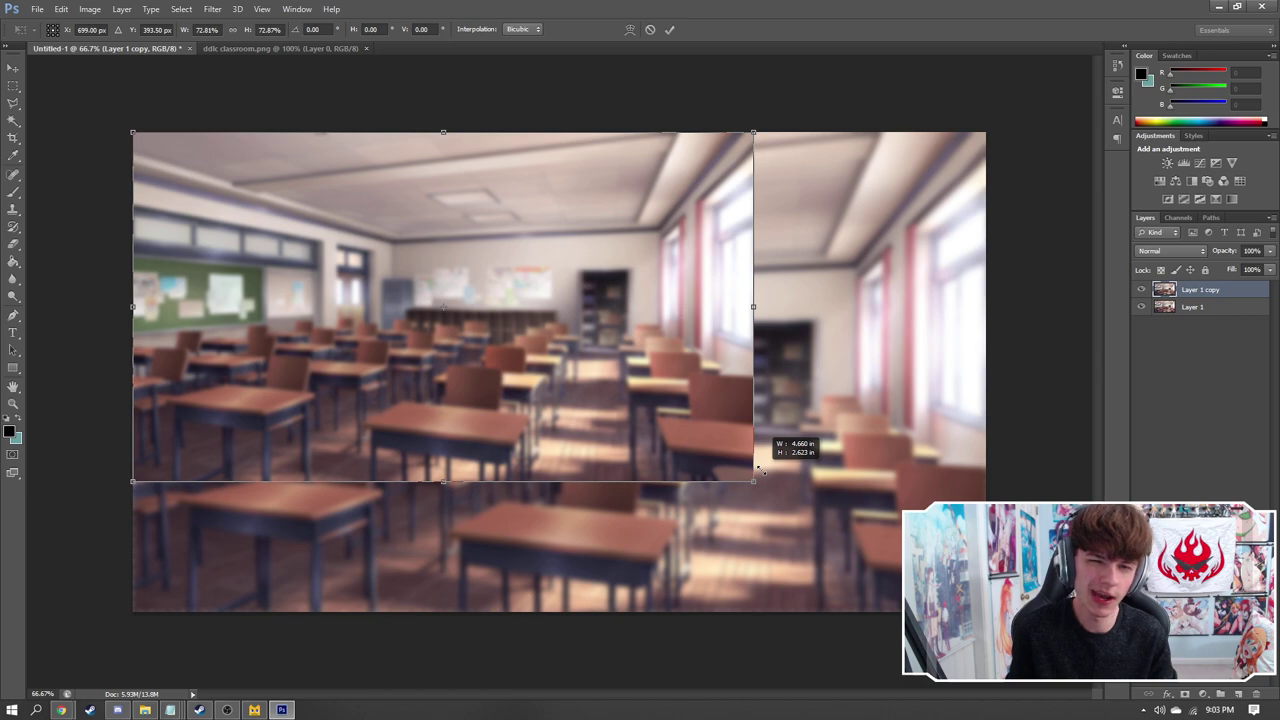
{"action": "left_click_drag", "start_coordinate": [759, 471], "coordinate": [839, 538]}
{"action": "left_click_drag", "start_coordinate": [660, 440], "coordinate": [669, 449]}
{"action": "left_click_drag", "start_coordinate": [852, 541], "coordinate": [794, 507]}
{"action": "key", "text": "Return"}
{"action": "key", "text": "u"}
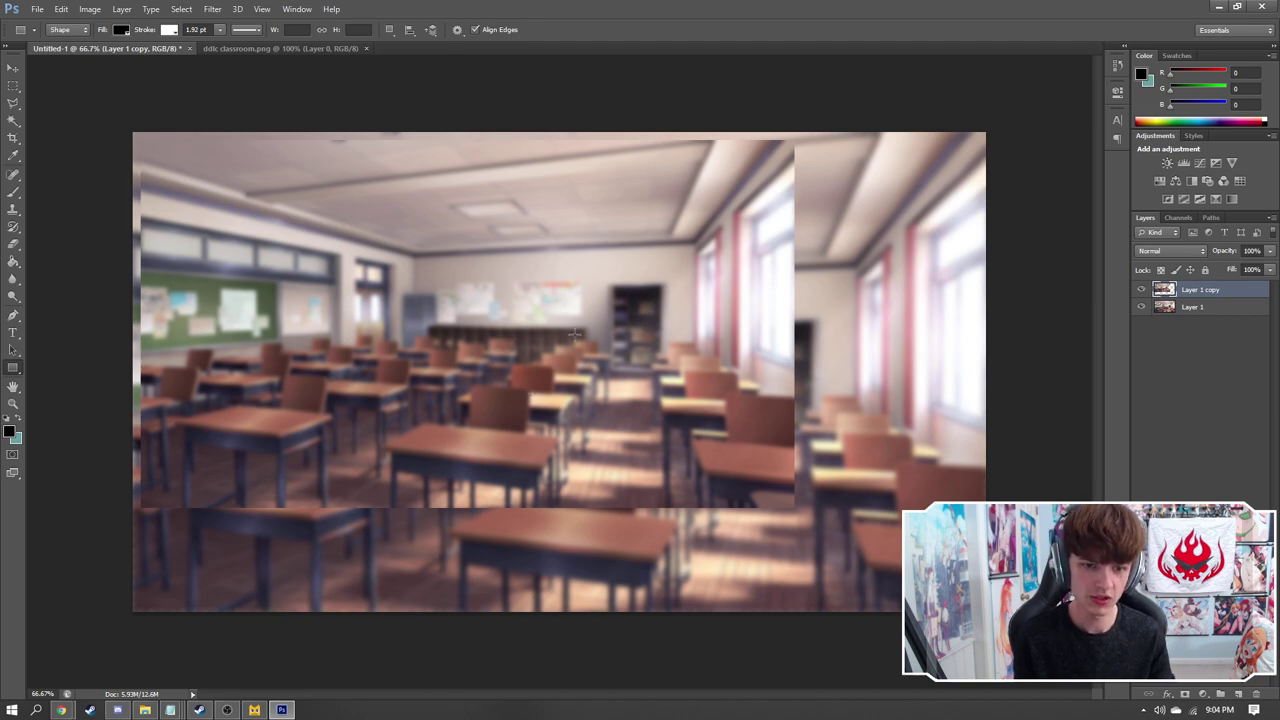
Marquee-select the shrunken copy's area and delete Layer 1 copy
{"action": "left_click", "coordinate": [13, 86]}
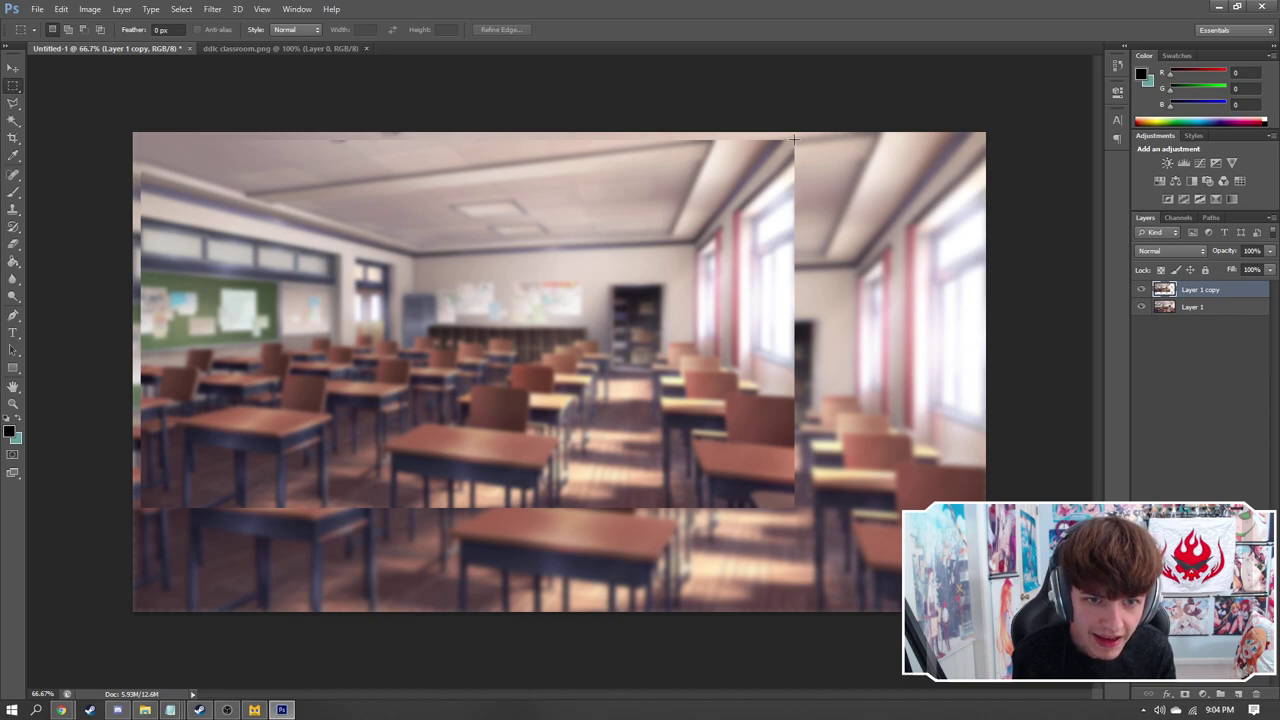
{"action": "left_click_drag", "start_coordinate": [793, 140], "coordinate": [140, 508]}
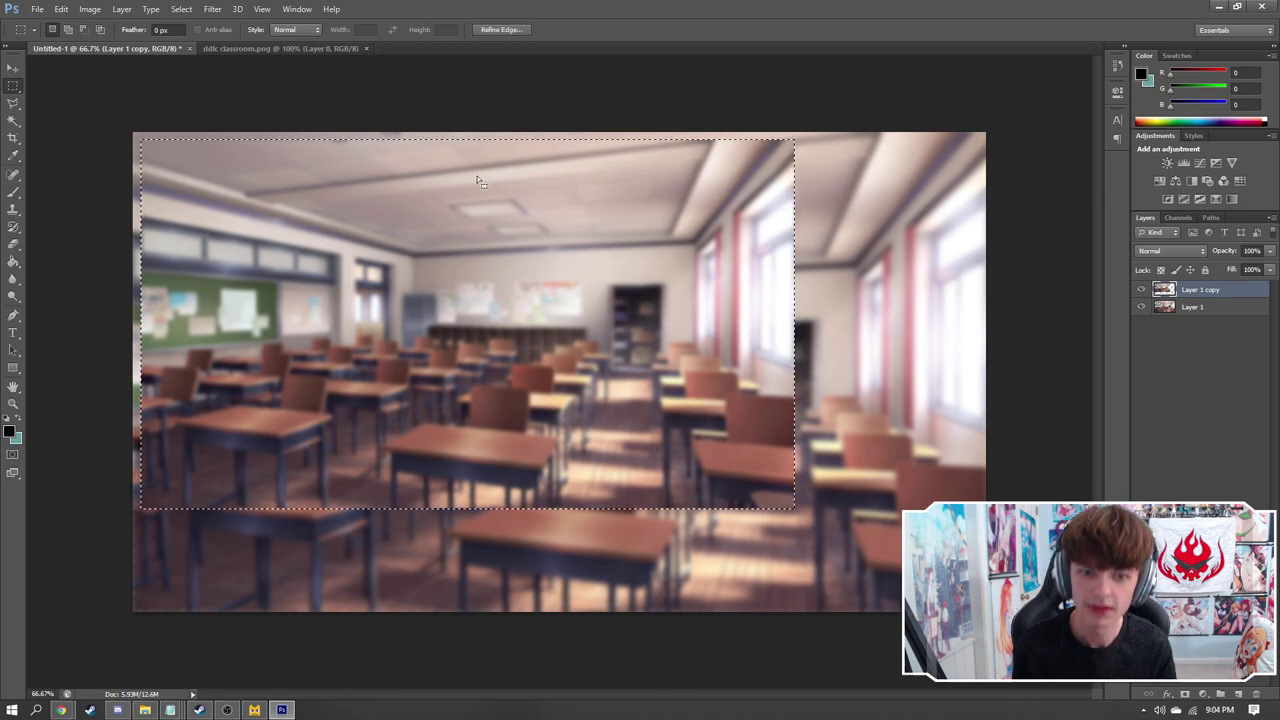
{"action": "left_click", "coordinate": [1256, 694]}
{"action": "left_click", "coordinate": [613, 262]}
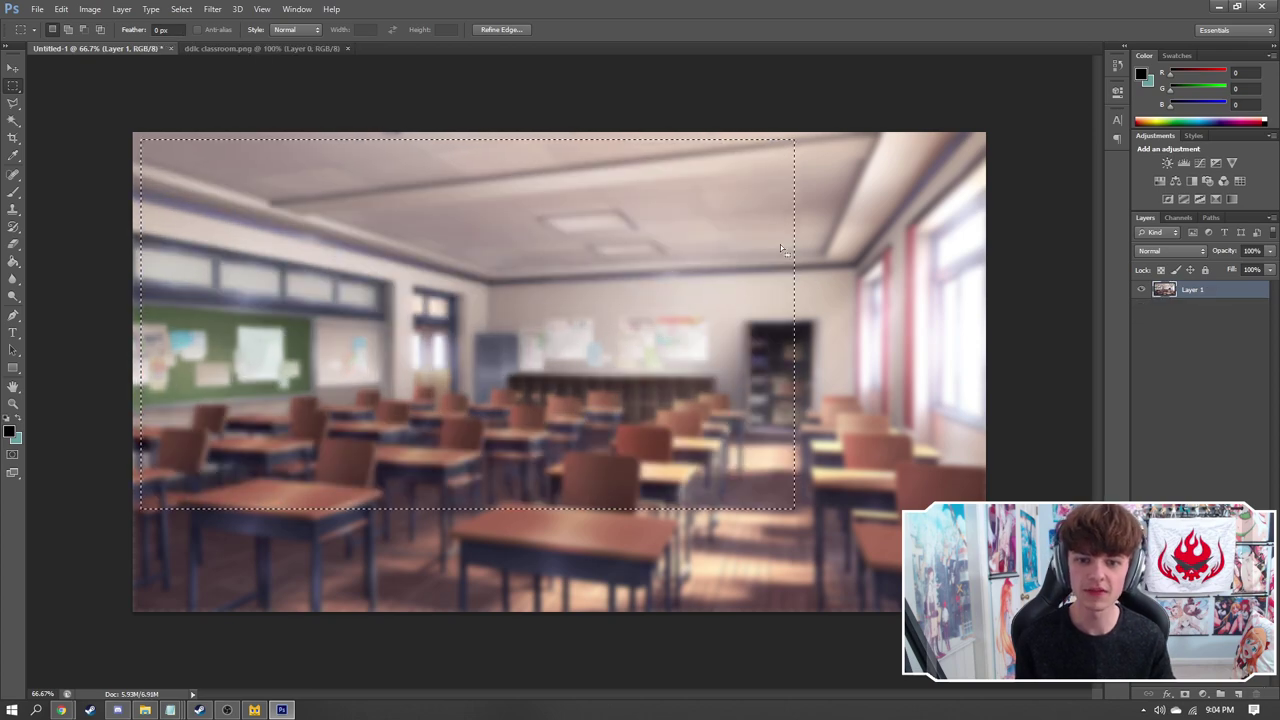
Clear the selected area of Layer 1 to transparency and deselect
{"action": "key", "text": "Delete"}
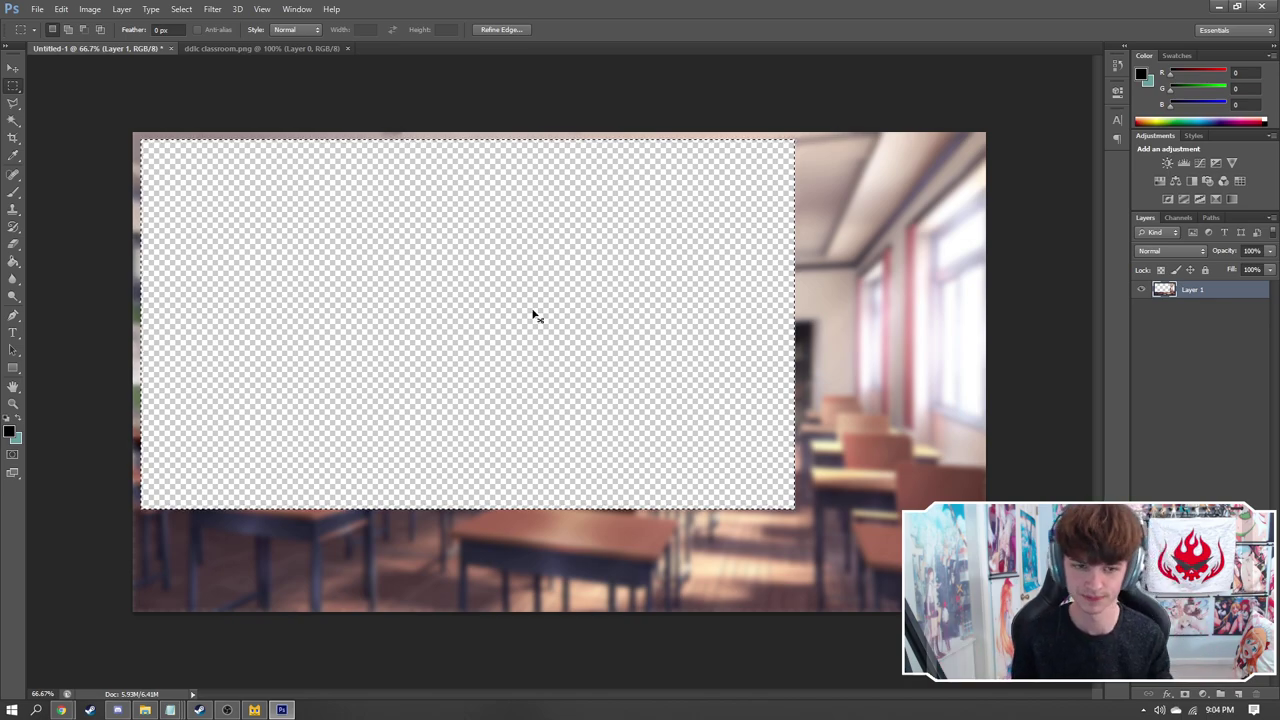
{"action": "left_click", "coordinate": [532, 312]}
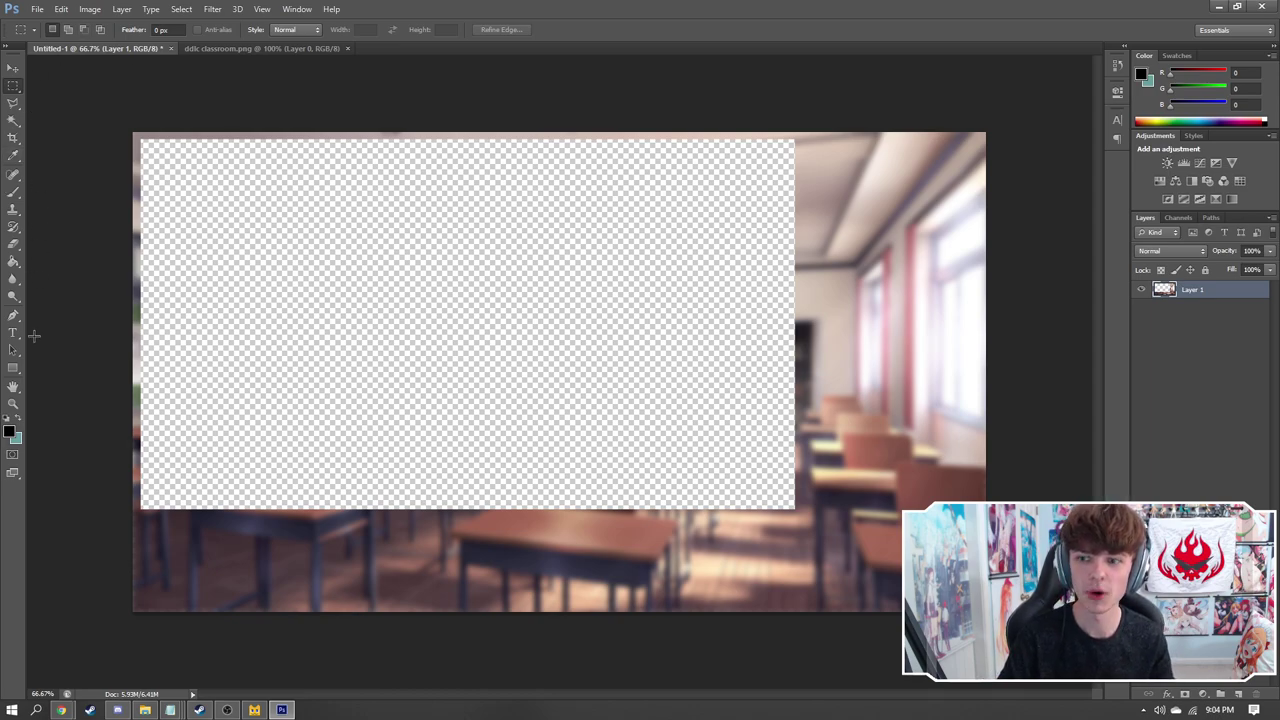
{"action": "left_click", "coordinate": [16, 370]}
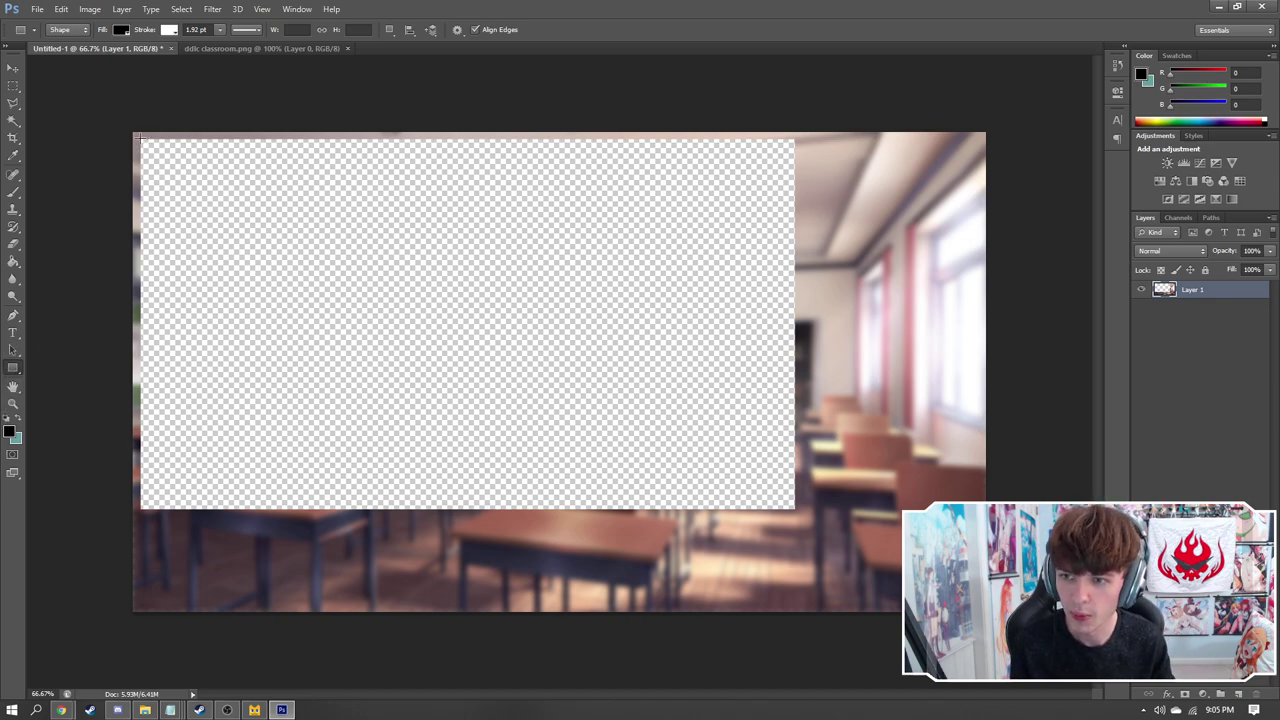
Draw an unfilled rectangle over the transparent game-window hole
{"action": "left_click_drag", "start_coordinate": [141, 141], "coordinate": [796, 509]}
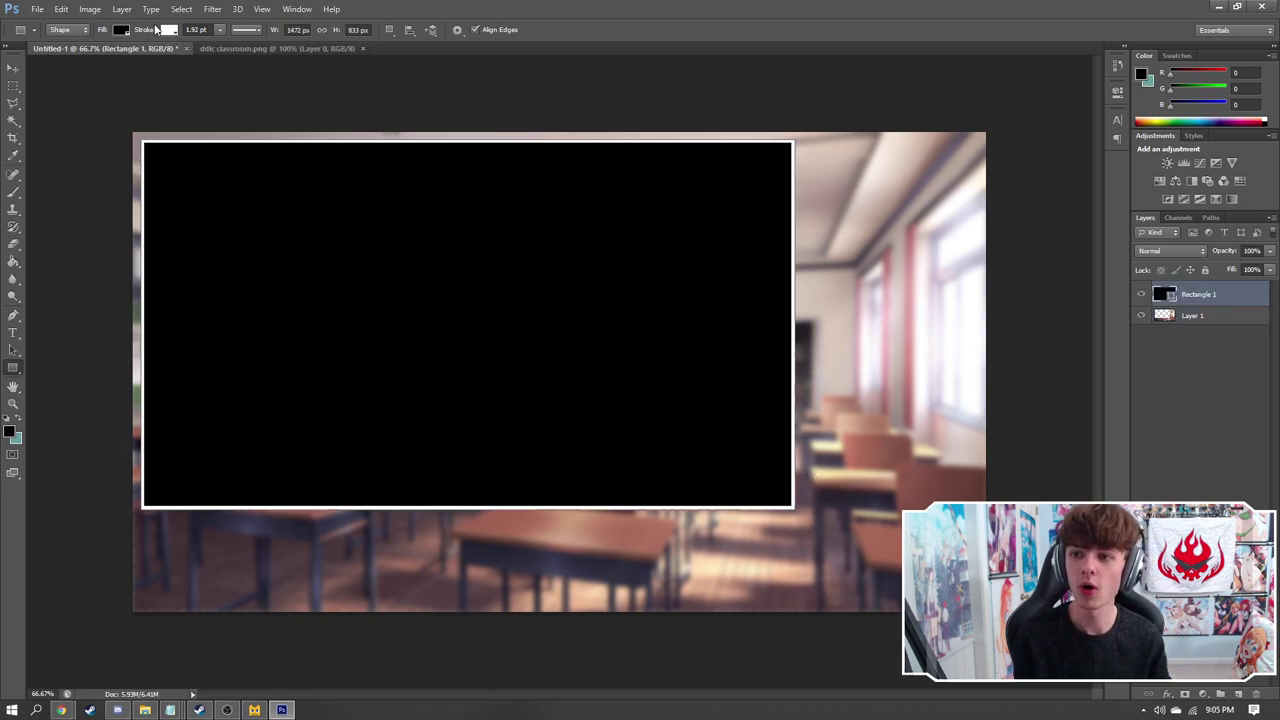
{"action": "left_click", "coordinate": [119, 33]}
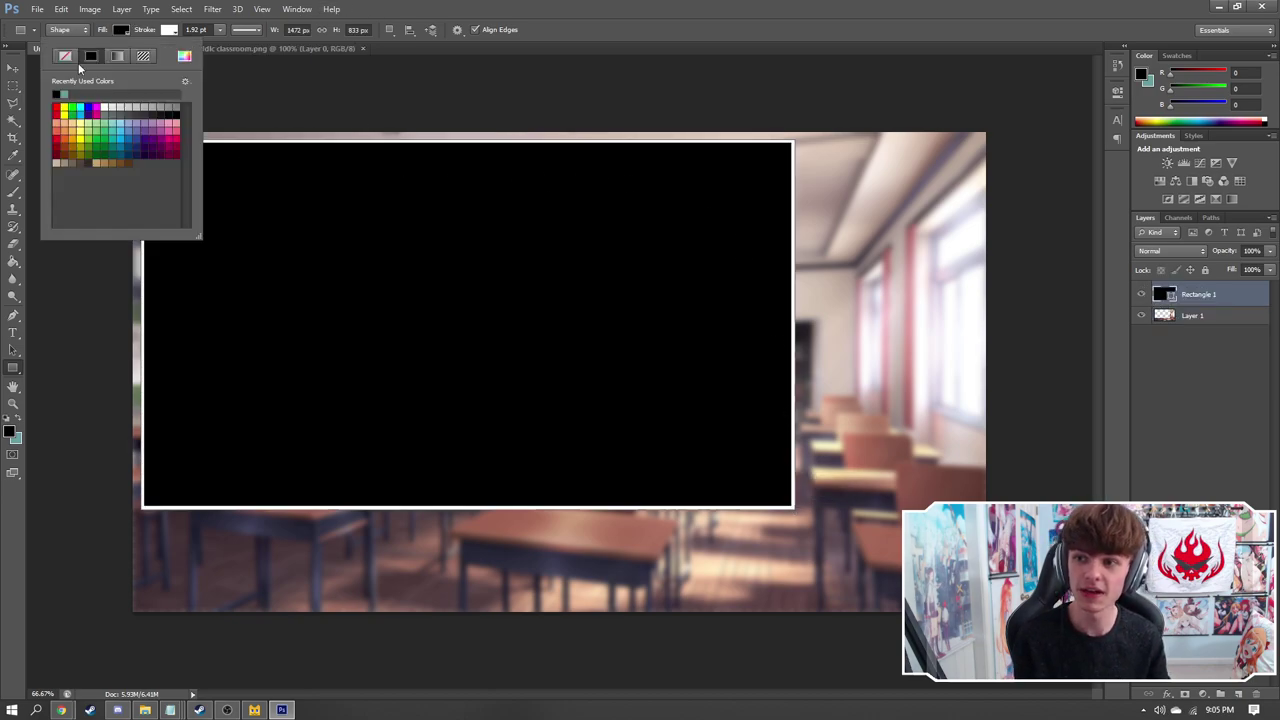
{"action": "left_click", "coordinate": [66, 58]}
{"action": "left_click", "coordinate": [234, 201]}
Keep the rectangle's white 1.92 pt border and add empty Layer 2 above it
{"action": "key", "text": "v"}
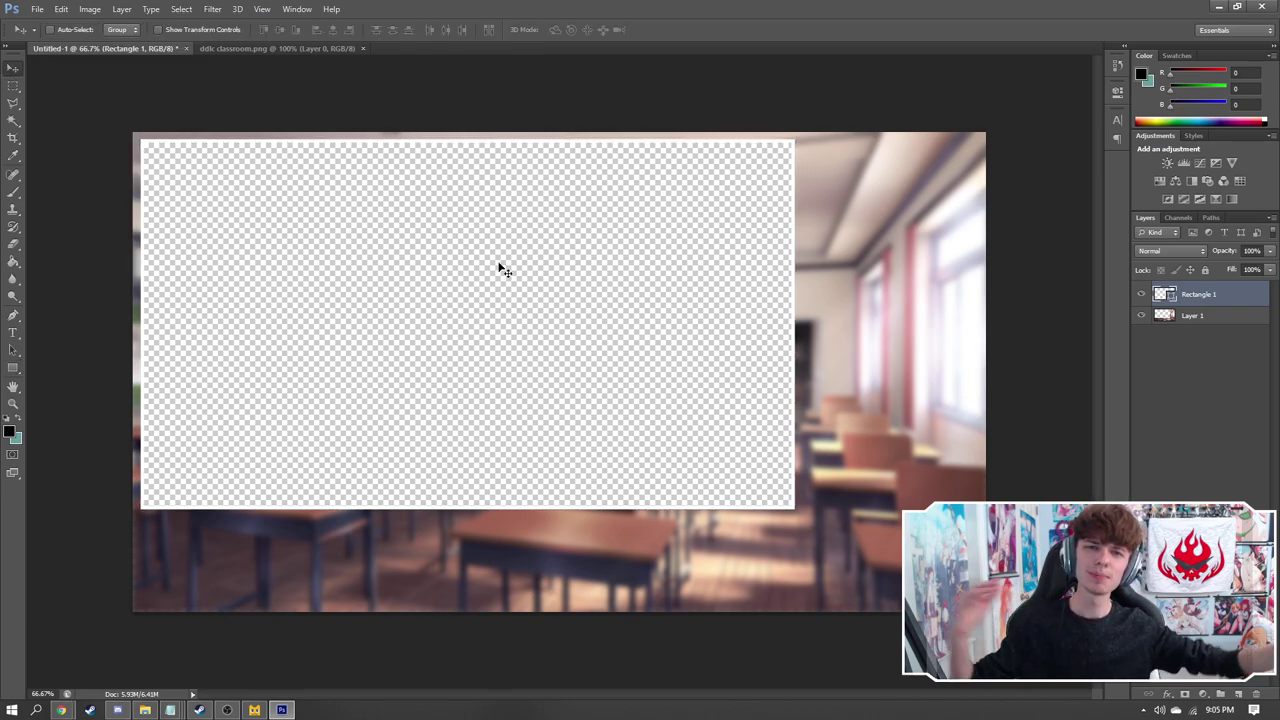
{"action": "left_click", "coordinate": [13, 368]}
{"action": "left_click", "coordinate": [169, 30]}
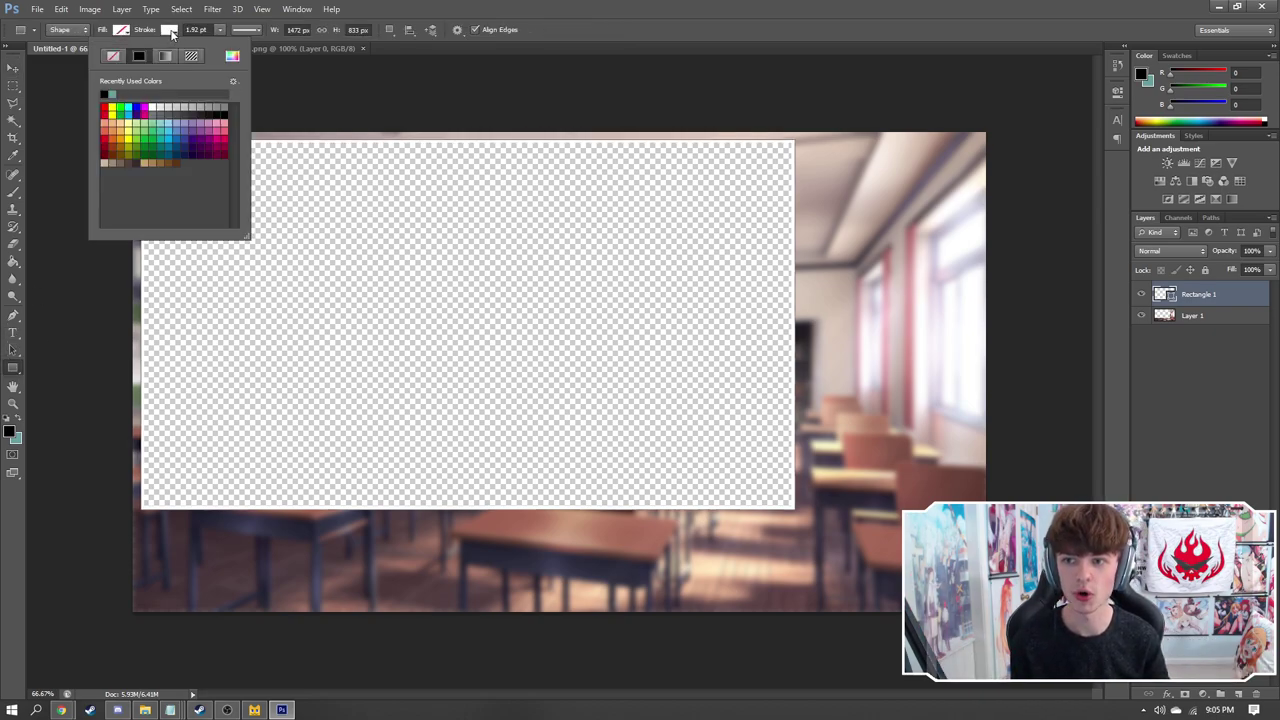
{"action": "left_click", "coordinate": [171, 32]}
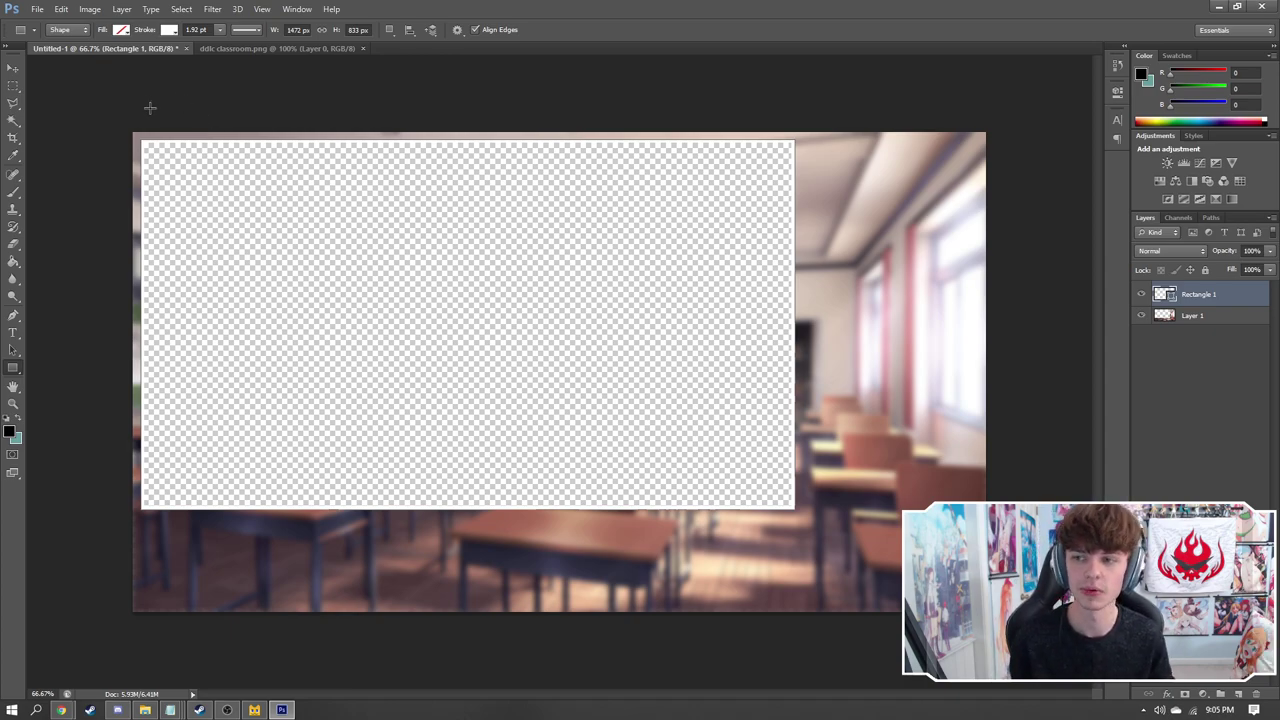
{"action": "left_click", "coordinate": [13, 67]}
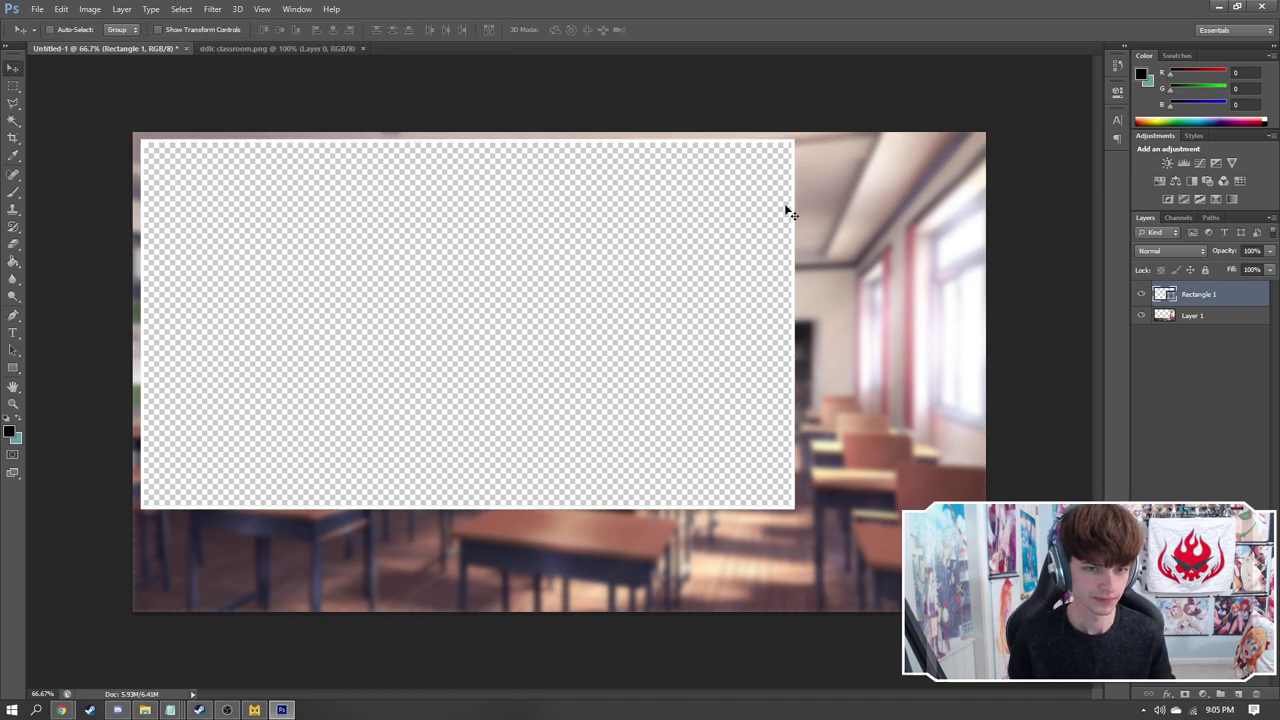
{"action": "left_click", "coordinate": [13, 368]}
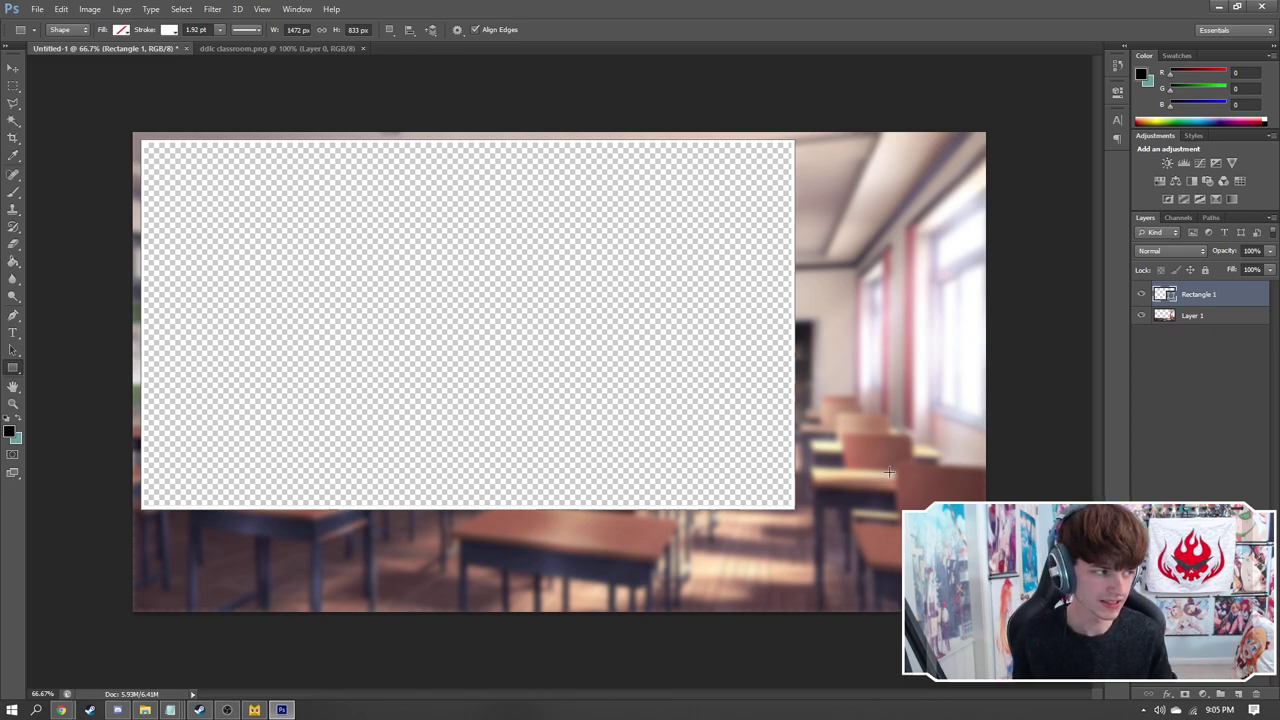
{"action": "left_click", "coordinate": [1238, 693]}
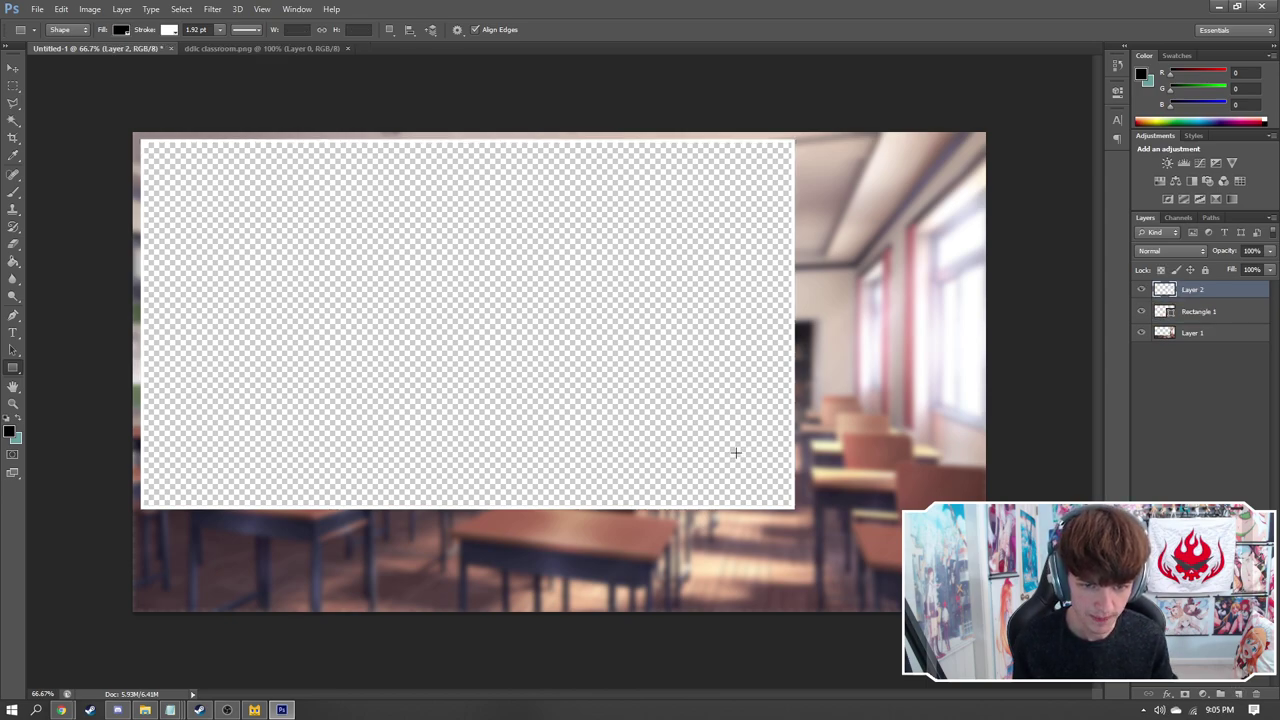
Draw Rectangle 2, a 668 × 395 px no-fill white-outlined facecam frame in the lower-right
{"action": "left_click_drag", "start_coordinate": [733, 455], "coordinate": [993, 622]}
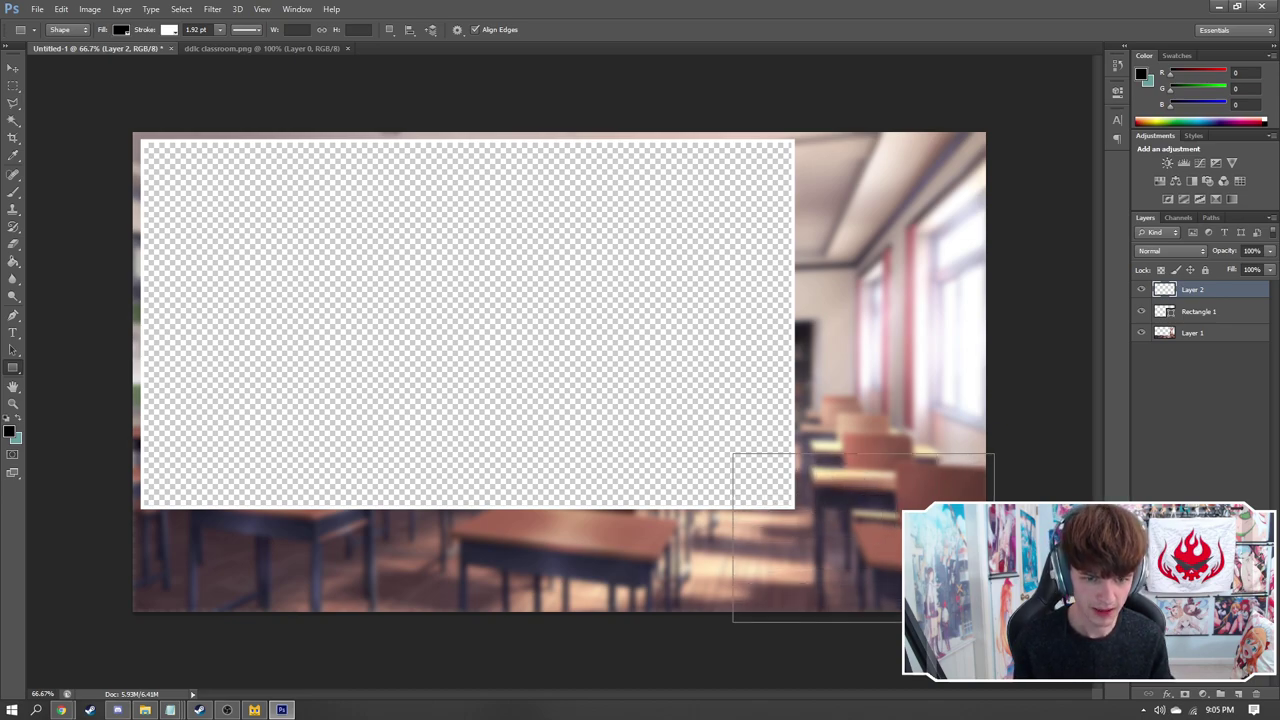
{"action": "left_click_drag", "start_coordinate": [993, 622], "coordinate": [993, 622]}
{"action": "key", "text": "ctrl+z"}
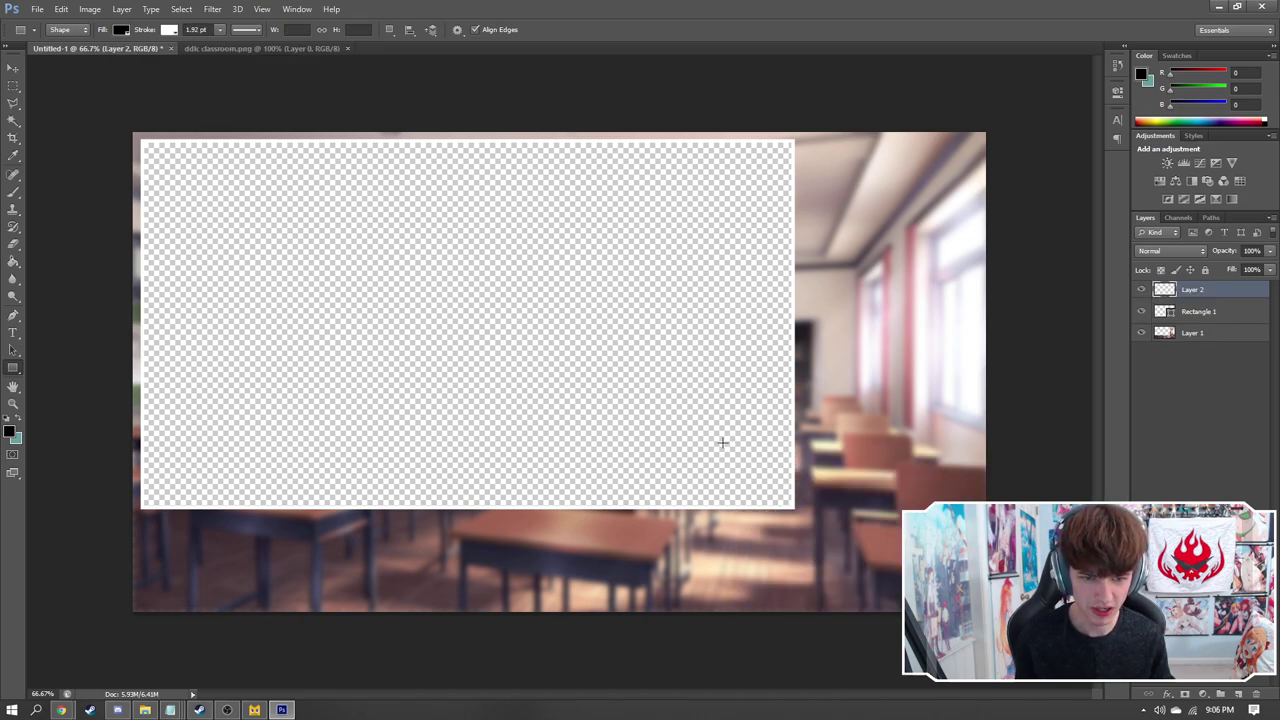
{"action": "left_click_drag", "start_coordinate": [722, 443], "coordinate": [1019, 616]}
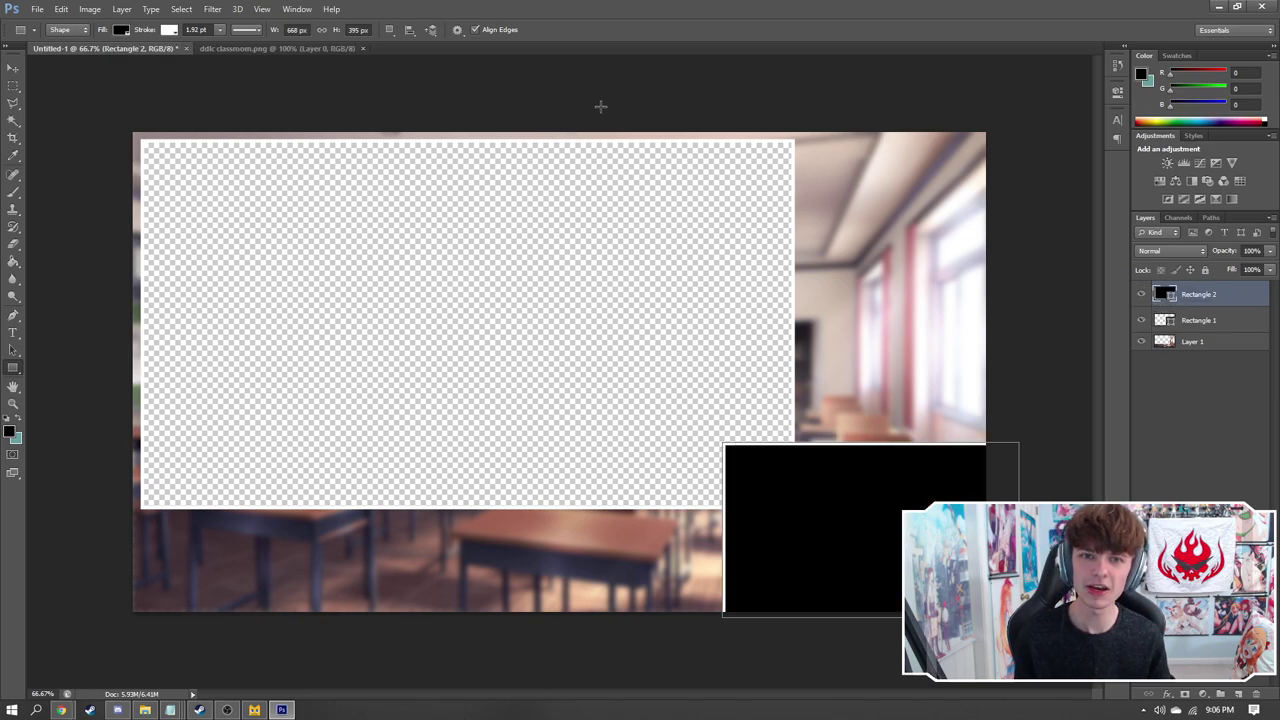
{"action": "left_click", "coordinate": [121, 30]}
{"action": "left_click", "coordinate": [65, 56]}
{"action": "left_click", "coordinate": [800, 268]}
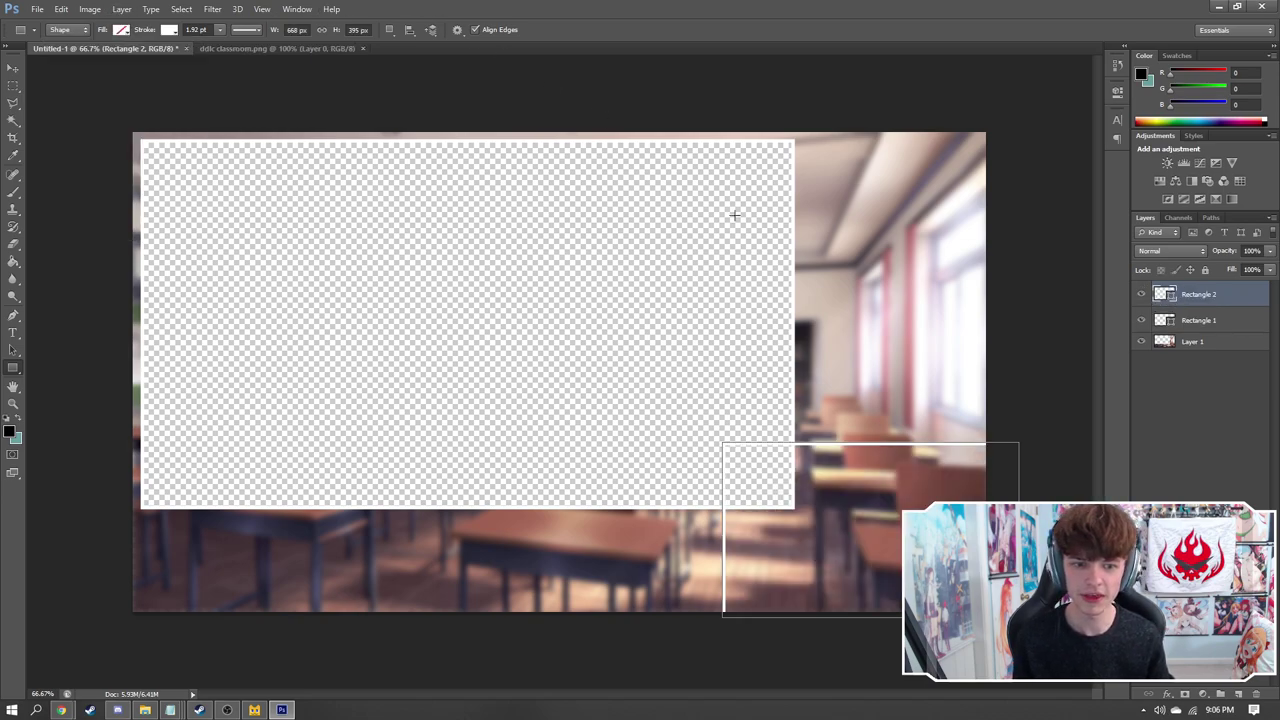
{"action": "left_click", "coordinate": [13, 67]}
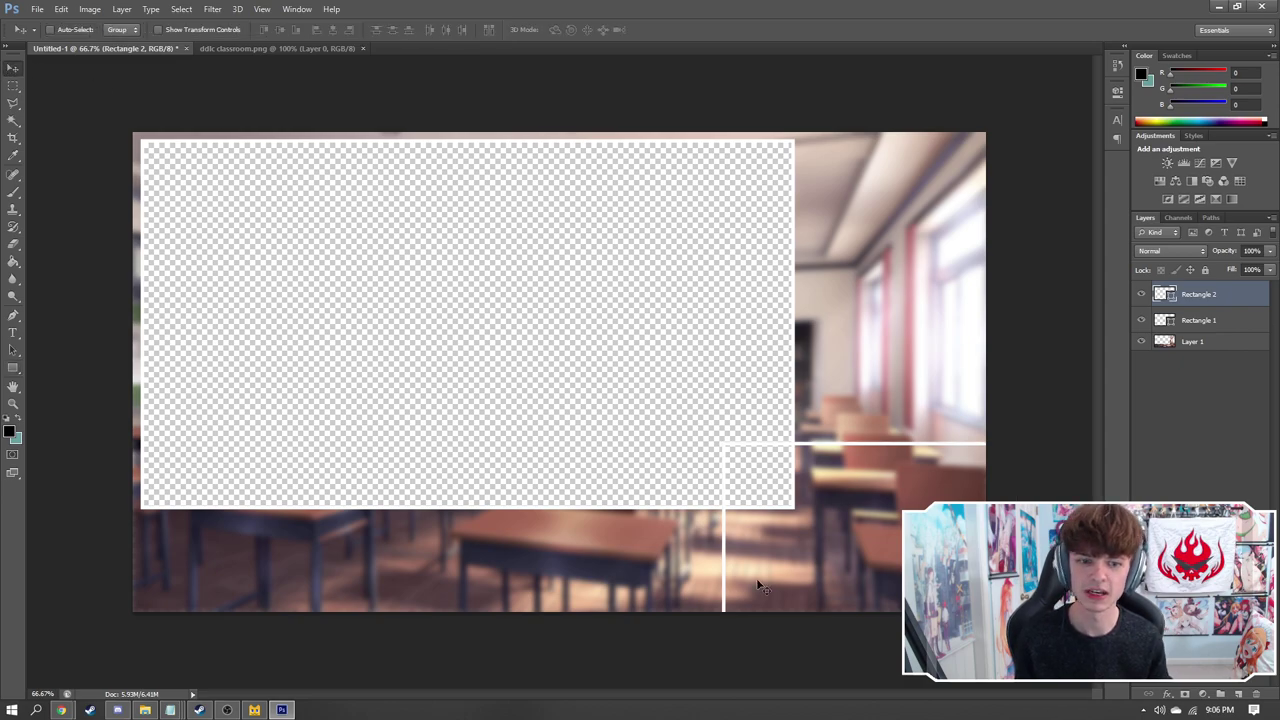
Clear the lower-right facecam area of Layer 1 to transparency
{"action": "left_click", "coordinate": [1207, 342]}
{"action": "left_click", "coordinate": [13, 84]}
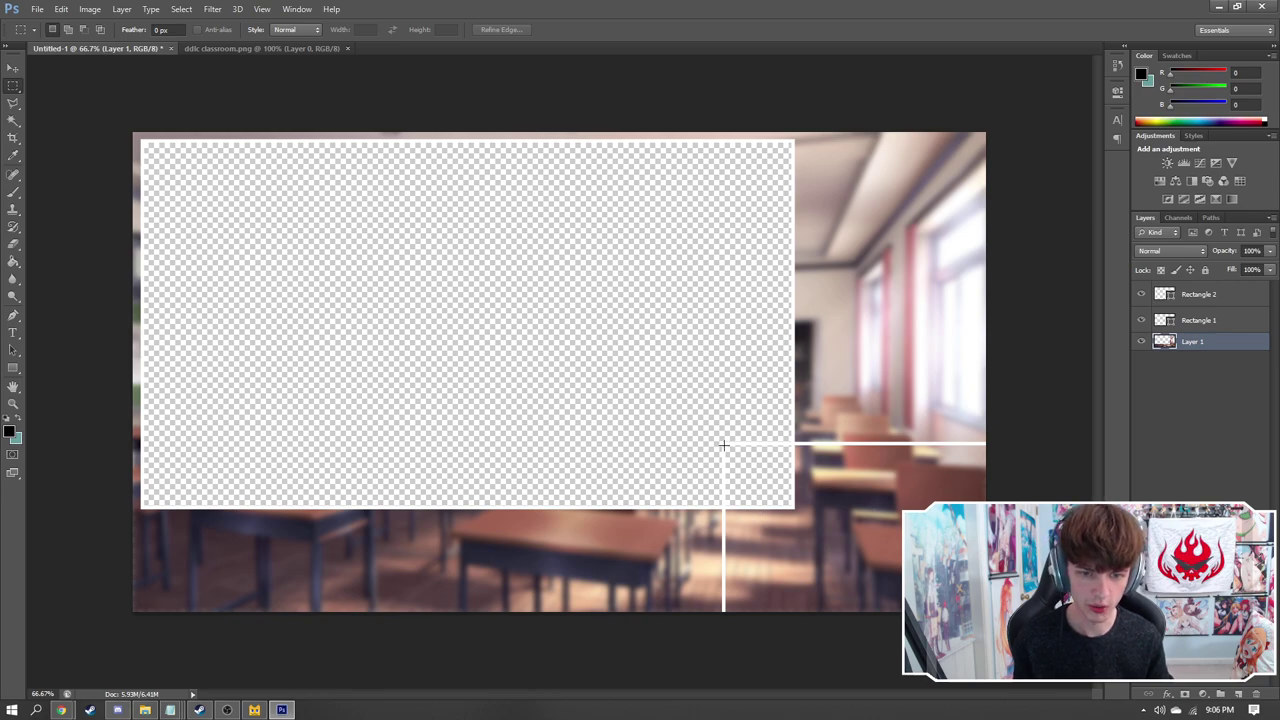
{"action": "left_click_drag", "start_coordinate": [723, 444], "coordinate": [985, 611]}
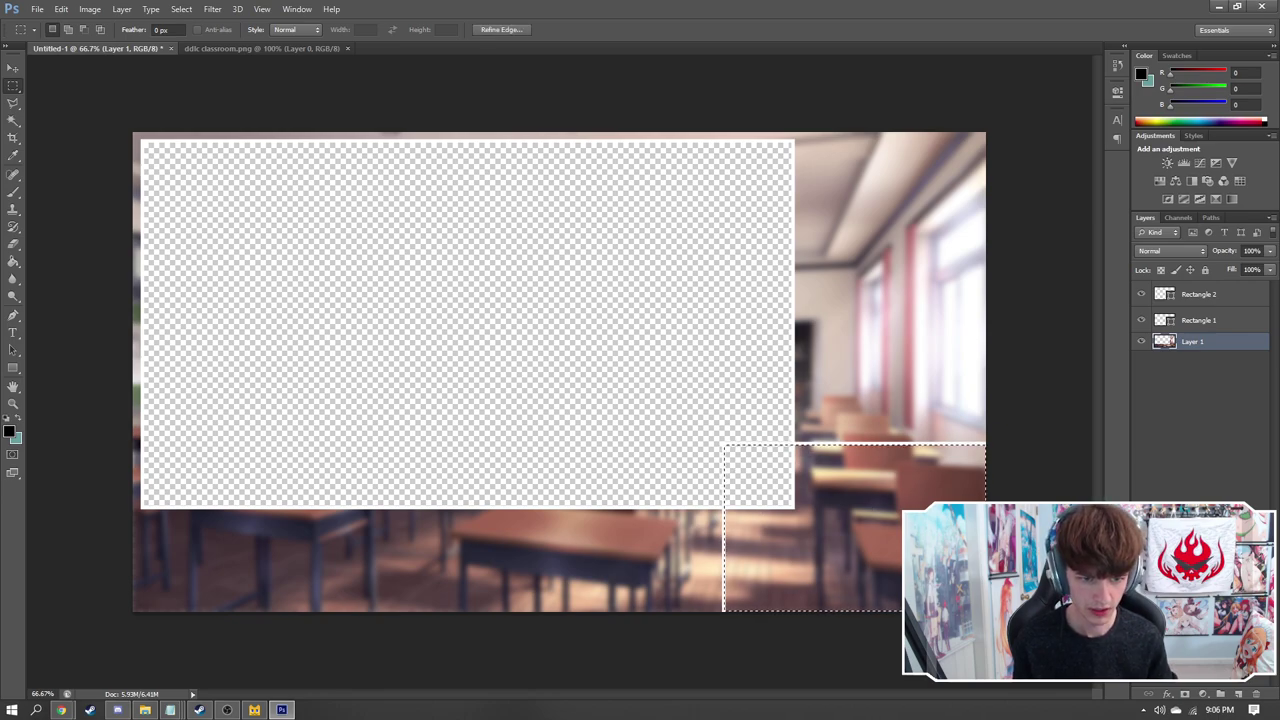
{"action": "key", "text": "Delete"}
{"action": "key", "text": "ctrl+d"}
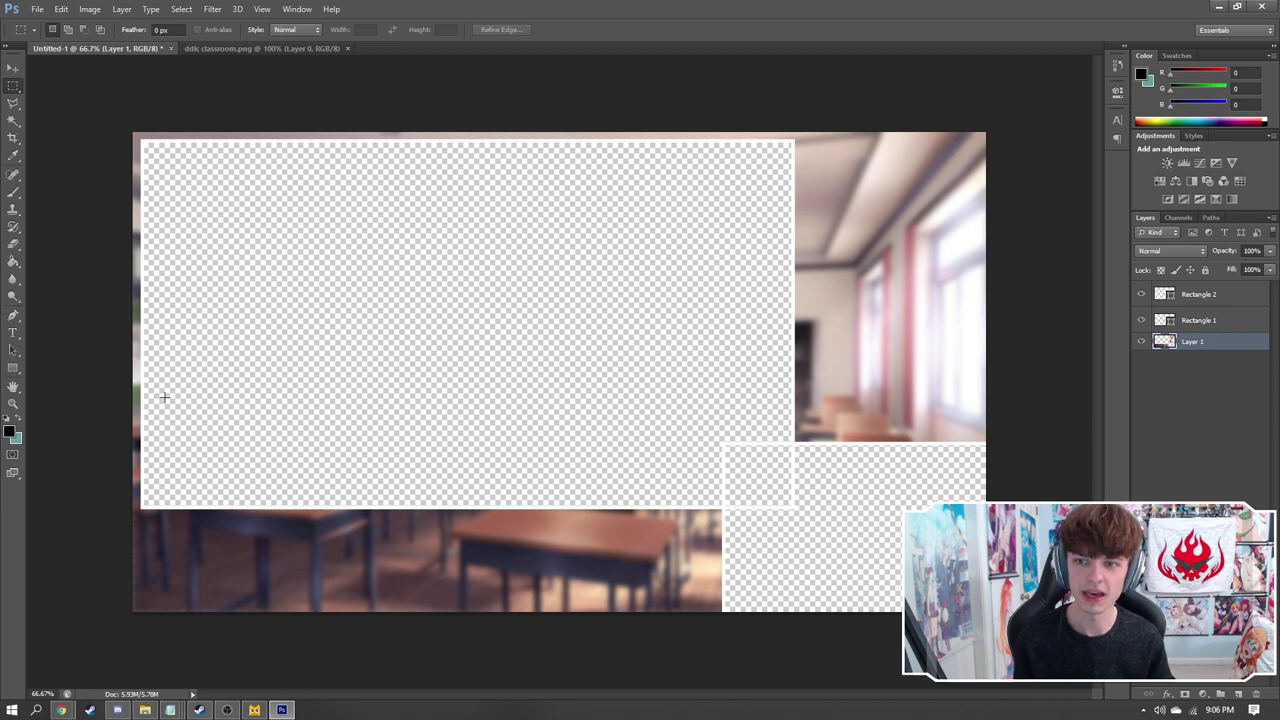
Rasterize Rectangle 1 and erase its white border where it overlaps the facecam hole
{"action": "left_click", "coordinate": [1224, 324]}
{"action": "right_click", "coordinate": [1226, 324]}
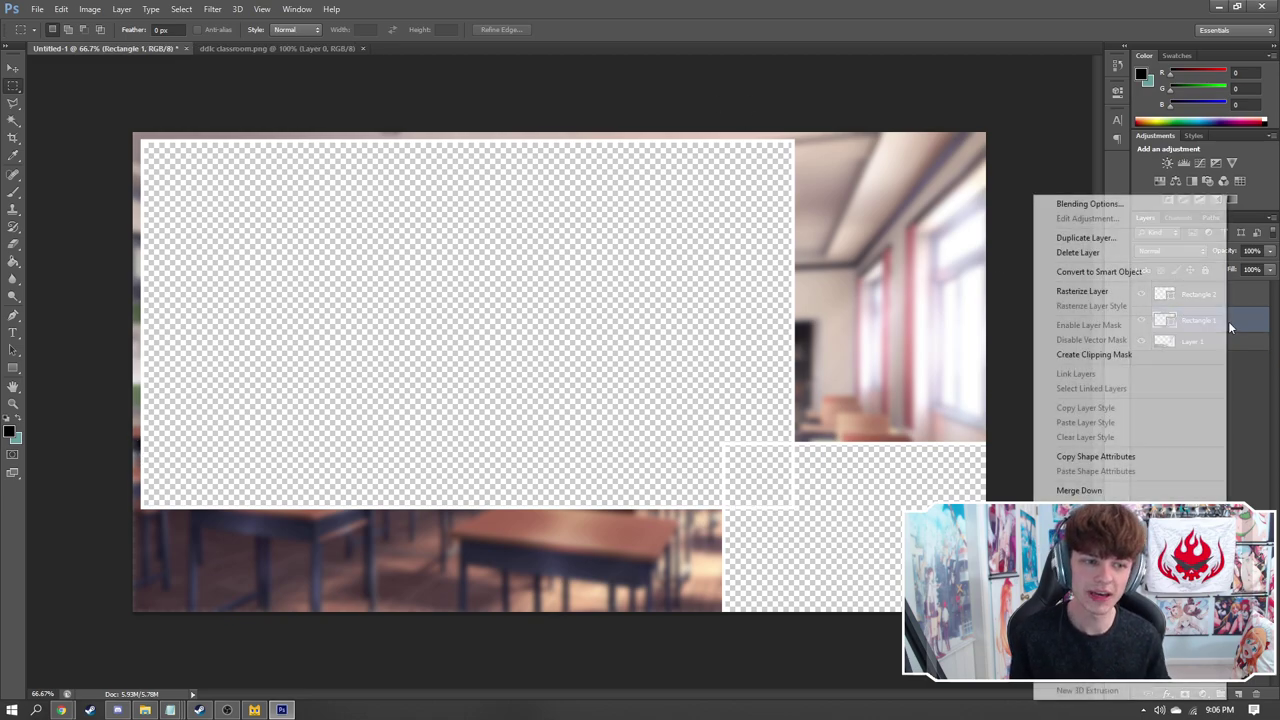
{"action": "left_click", "coordinate": [1082, 291]}
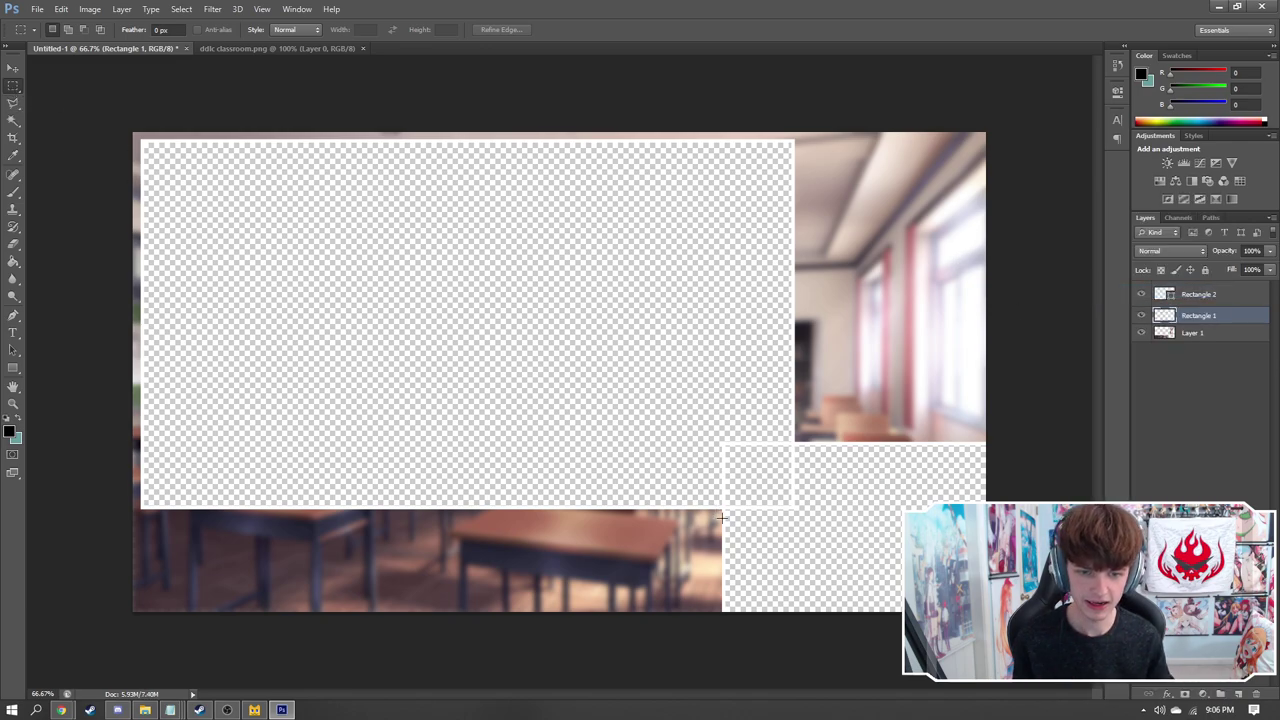
{"action": "left_click_drag", "start_coordinate": [722, 517], "coordinate": [824, 447]}
{"action": "key", "text": "Delete"}
{"action": "key", "text": "ctrl+d"}
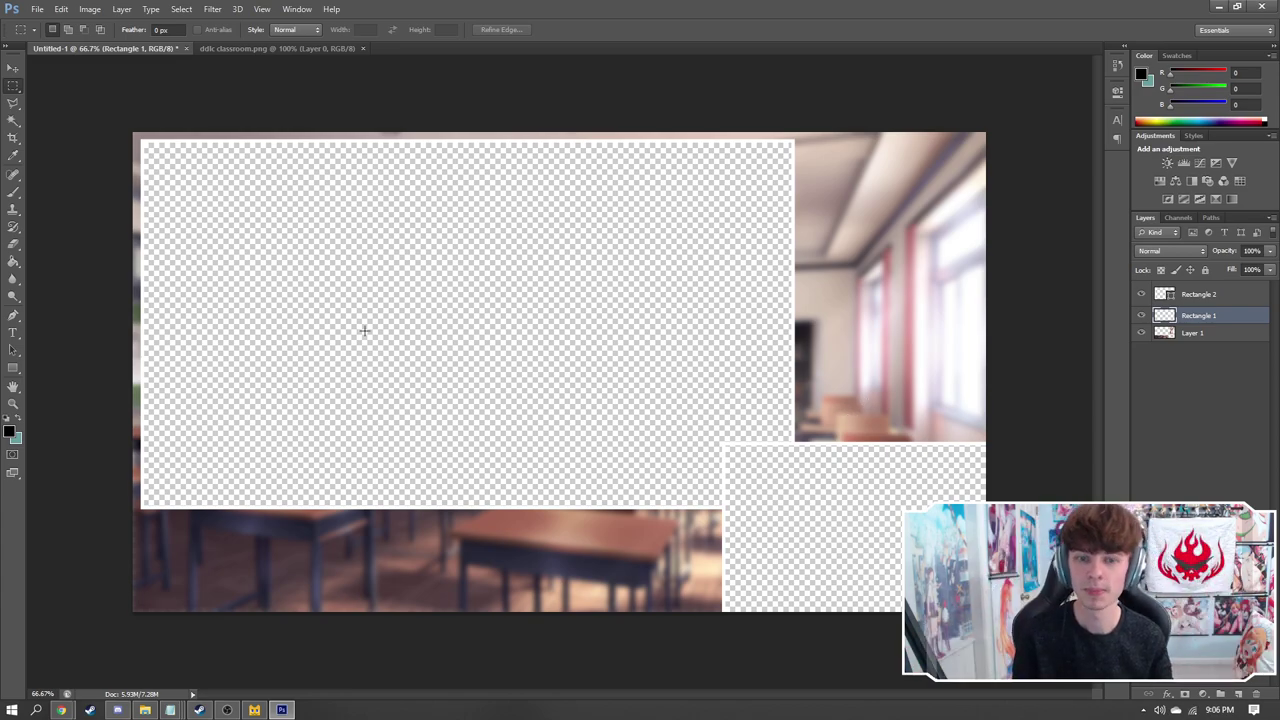
Draw a black-filled, white-outlined 1211 × 188 px rectangle along the bottom left for the chat
{"action": "left_click", "coordinate": [13, 367]}
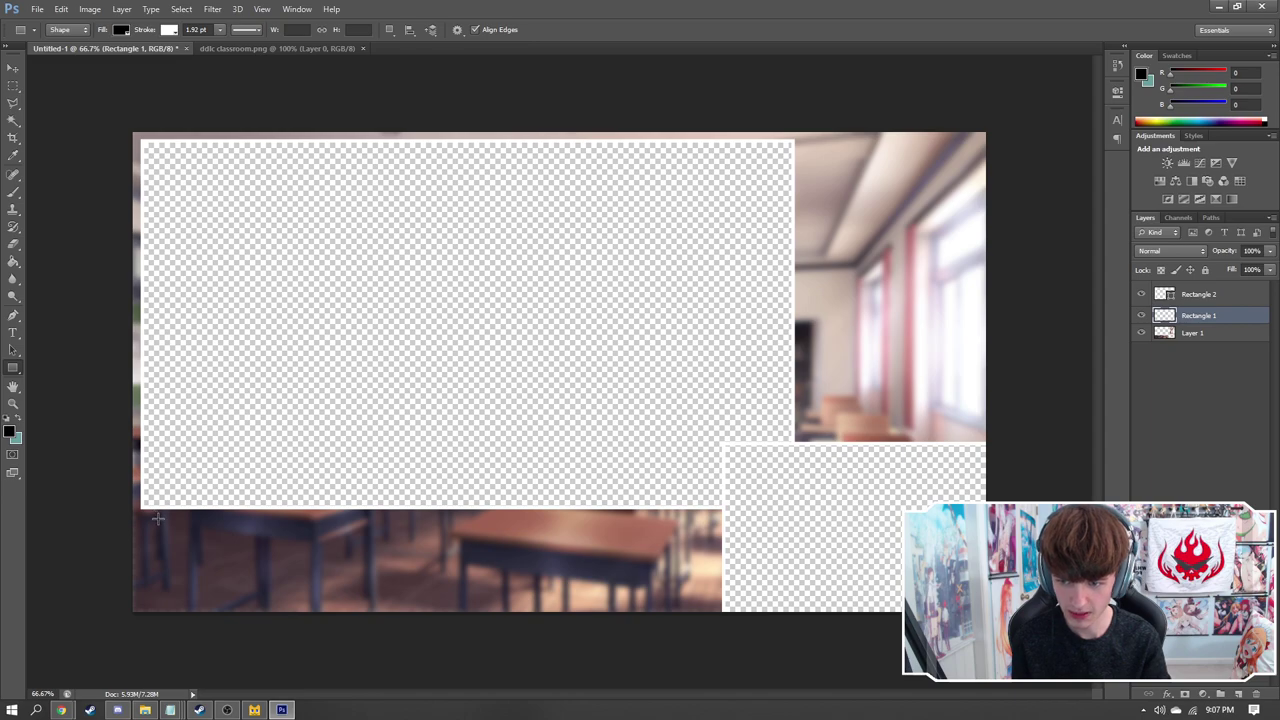
{"action": "left_click_drag", "start_coordinate": [156, 517], "coordinate": [693, 603]}
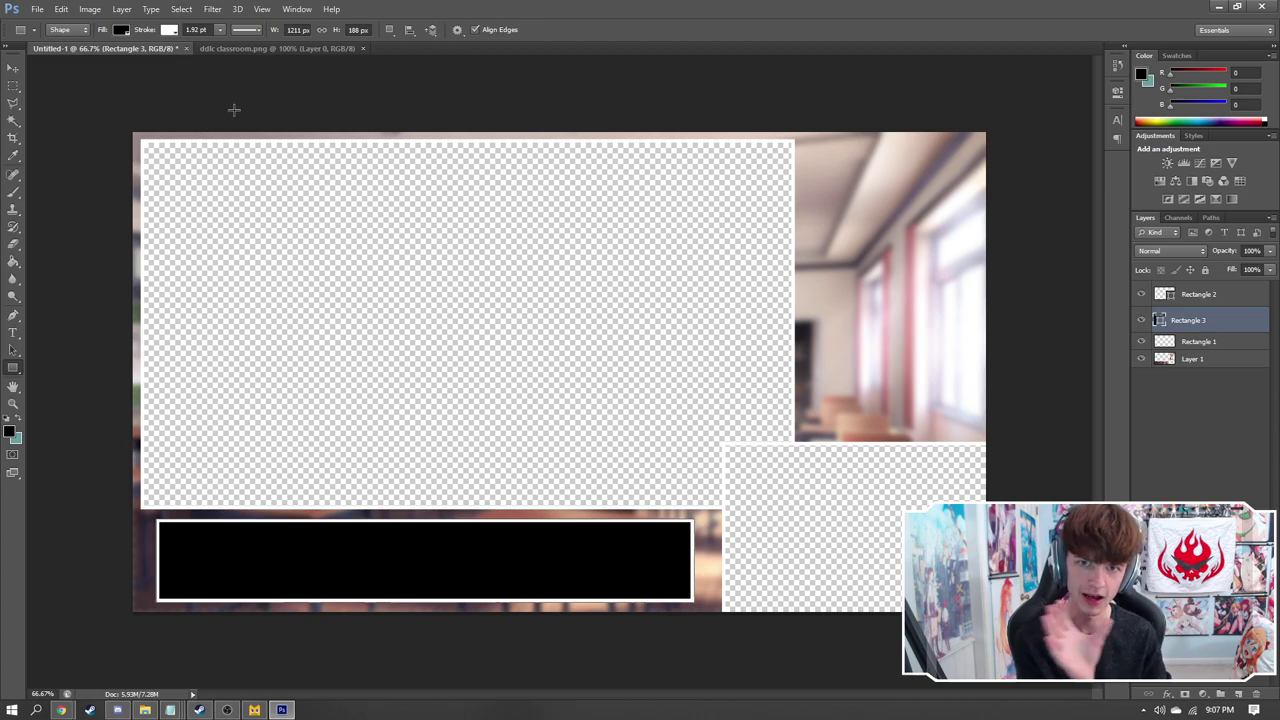
Lower the Rectangle 3 chat box's opacity to 62% in Layer Style
{"action": "left_click", "coordinate": [18, 67]}
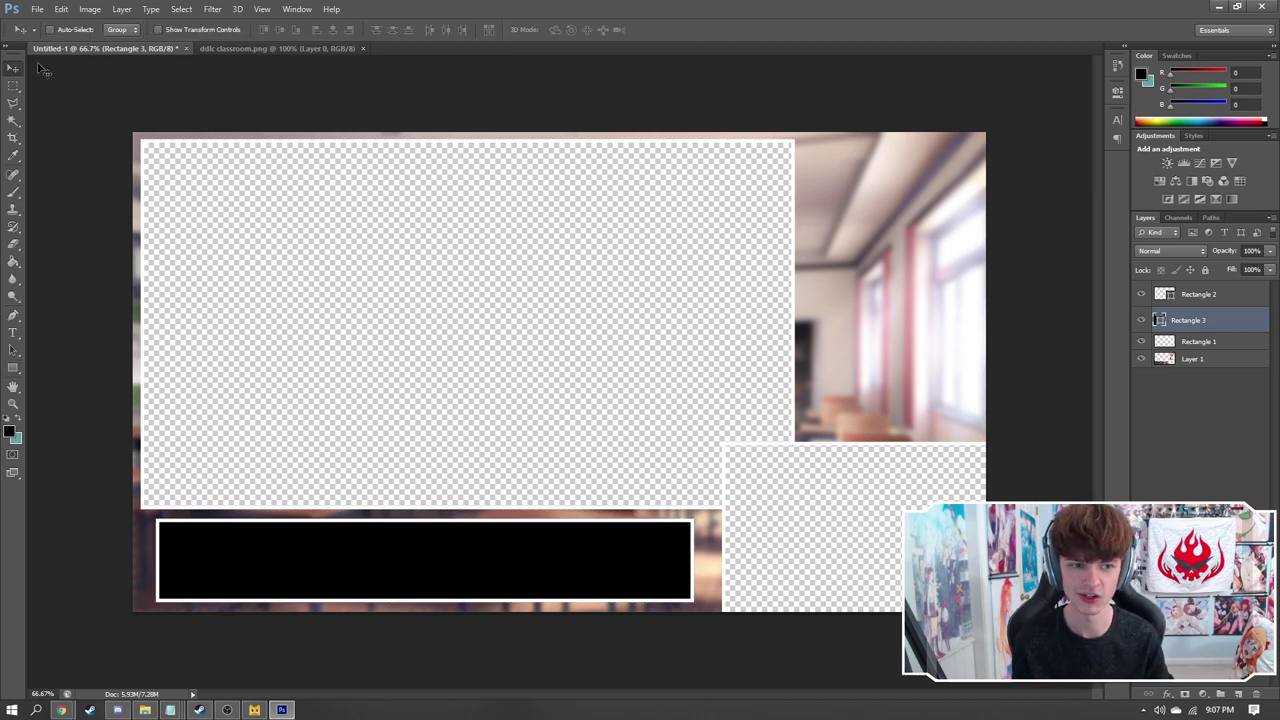
{"action": "left_click", "coordinate": [1222, 396]}
{"action": "double_click", "coordinate": [1239, 316]}
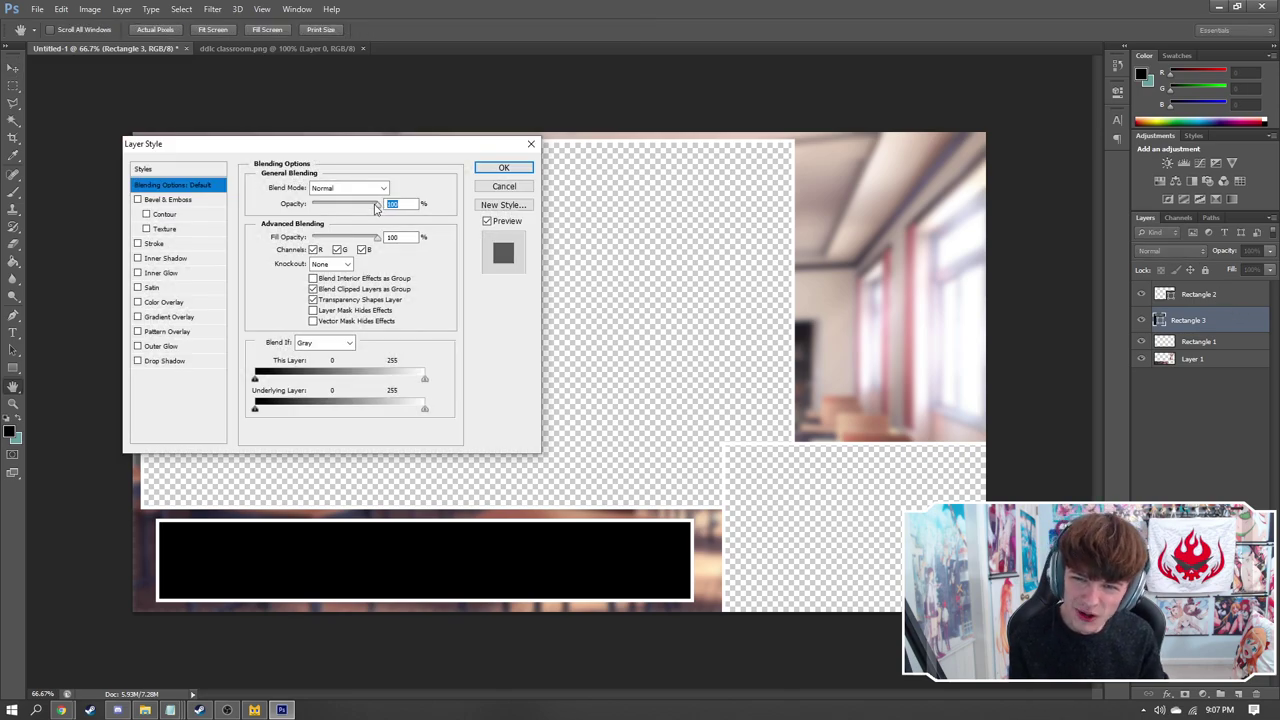
{"action": "left_click_drag", "start_coordinate": [376, 207], "coordinate": [351, 211]}
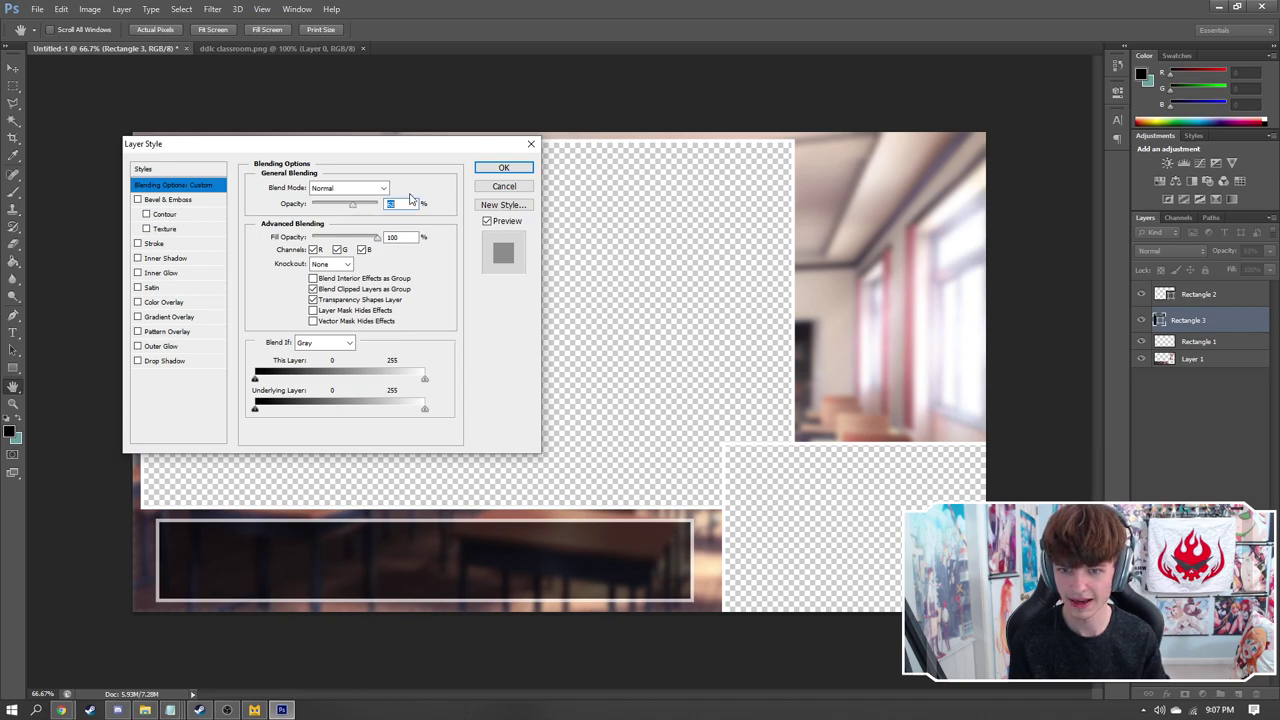
{"action": "left_click", "coordinate": [505, 167]}
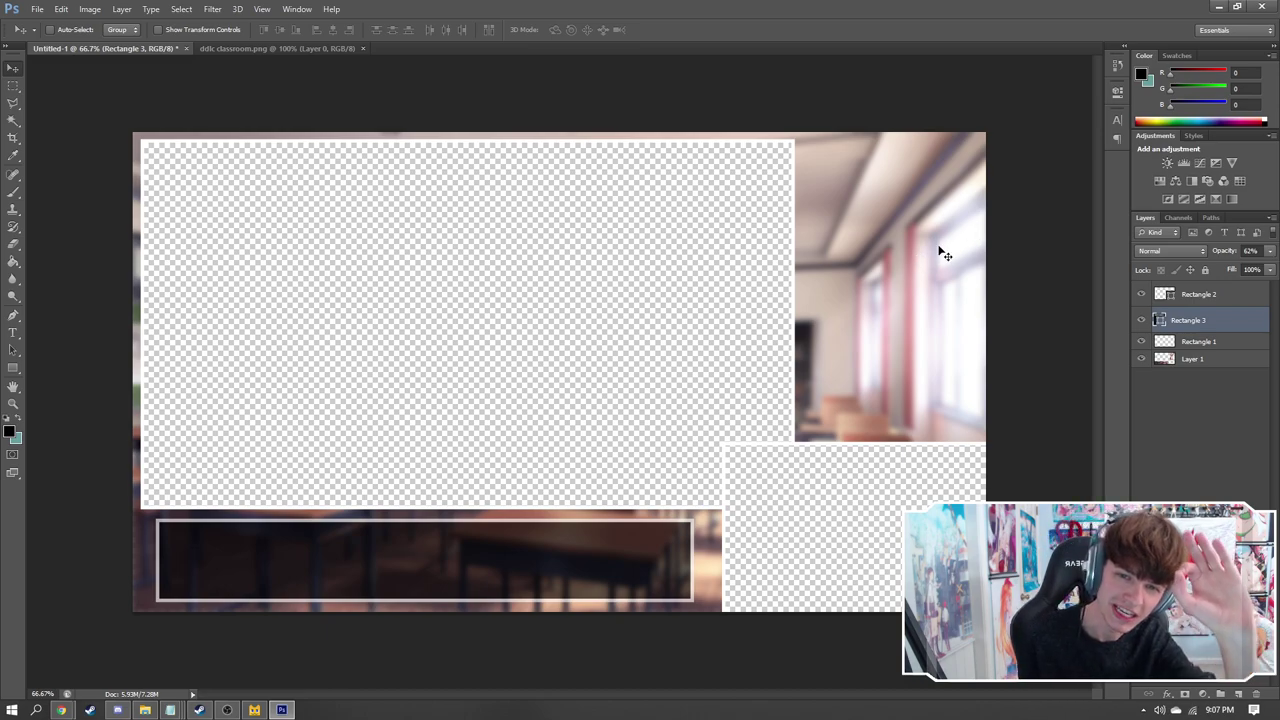
Open the natsuki-cool image file
{"action": "left_click", "coordinate": [37, 9]}
{"action": "left_click", "coordinate": [42, 32]}
{"action": "type", "text": "nat"}
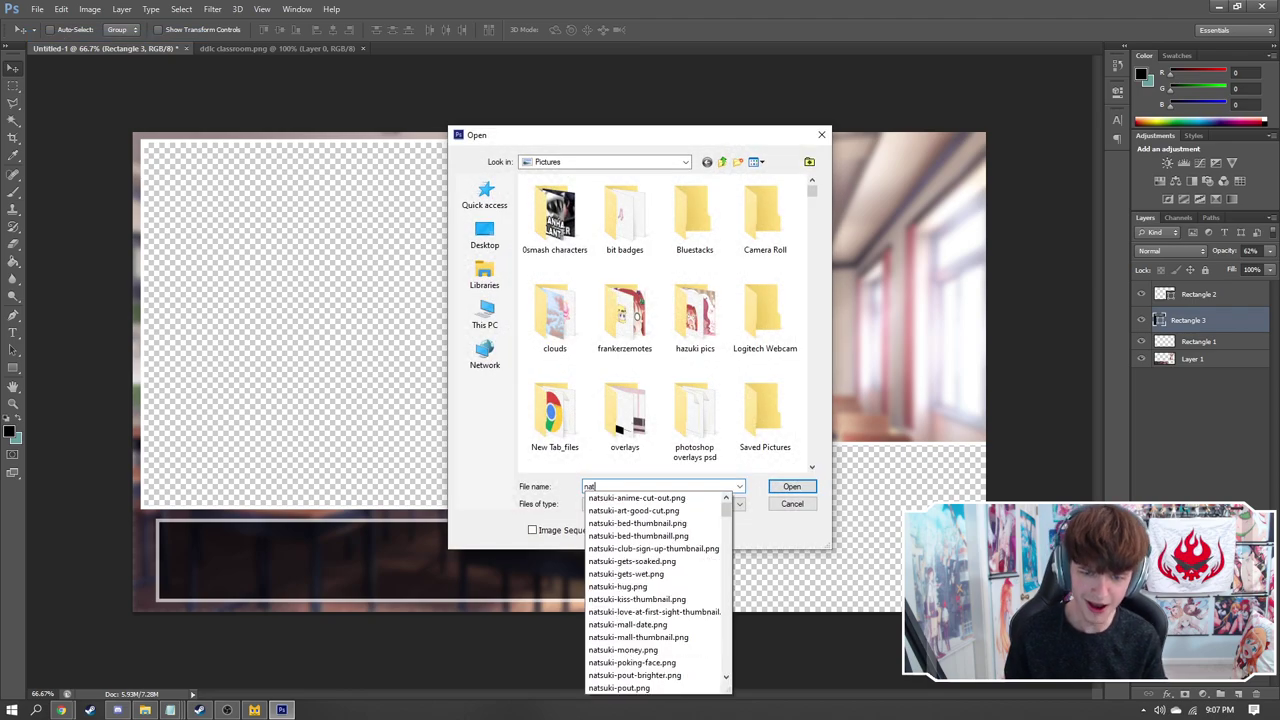
{"action": "type", "text": "suki-c"}
{"action": "key", "text": "Return"}
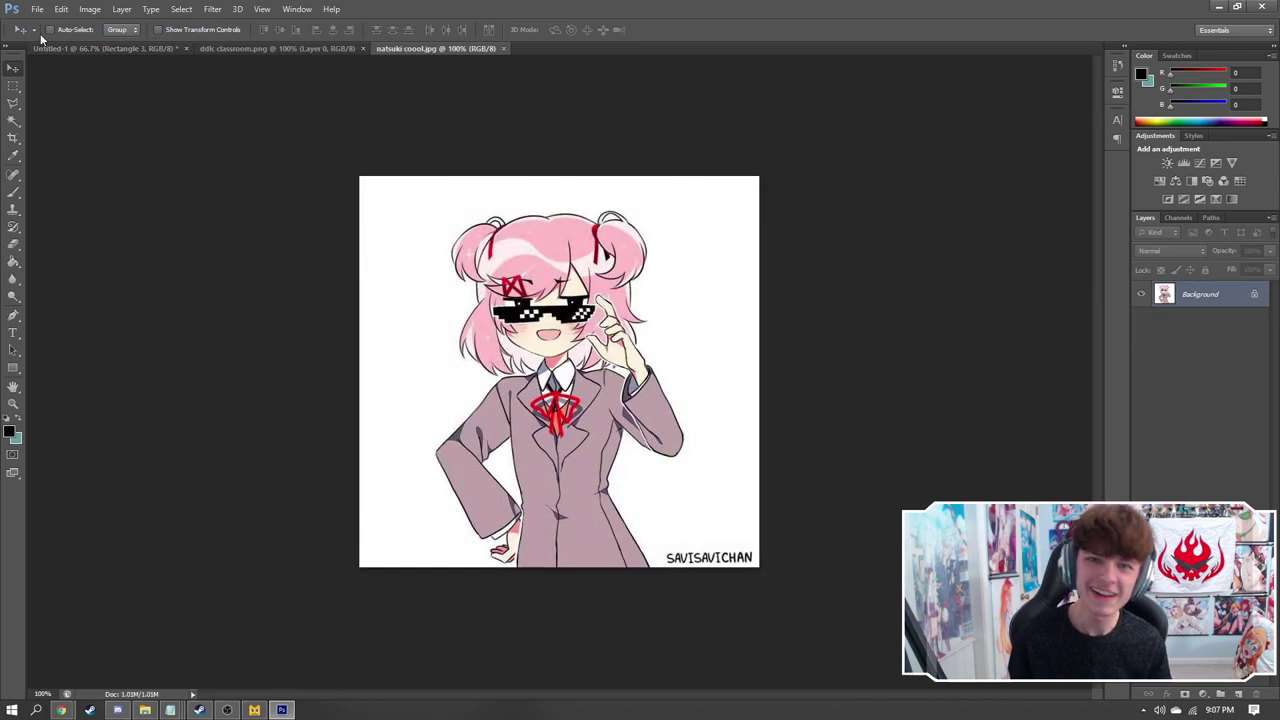
Delete the white background and the white gaps around the arm and raised hand with the Magic Wand
{"action": "left_click", "coordinate": [12, 120]}
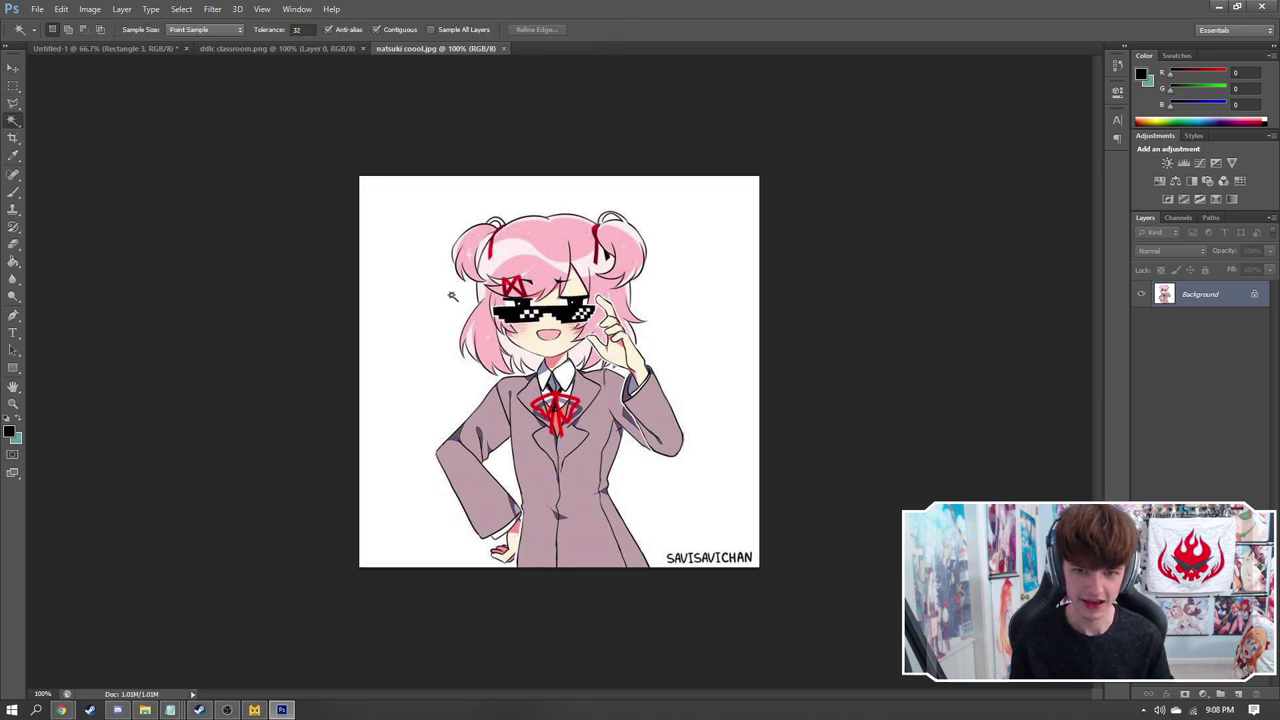
{"action": "left_click", "coordinate": [1255, 297]}
{"action": "left_click", "coordinate": [417, 377]}
{"action": "key", "text": "Delete"}
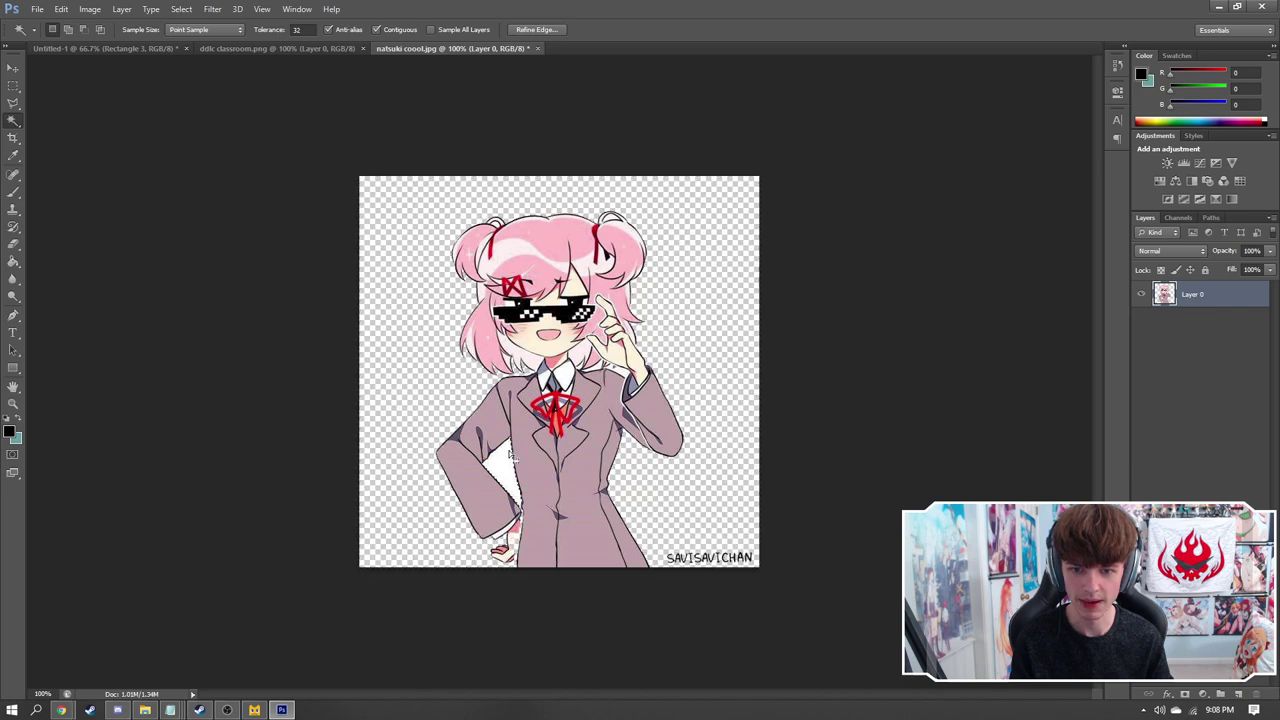
{"action": "left_click", "coordinate": [517, 455]}
{"action": "key", "text": "Delete"}
{"action": "left_click", "coordinate": [626, 372]}
{"action": "key", "text": "Delete"}
{"action": "key", "text": "ctrl+d"}
Copy the whole Natsuki cutout and paste it into the Untitled-1 overlay as Layer 2
{"action": "key", "text": "ctrl+a"}
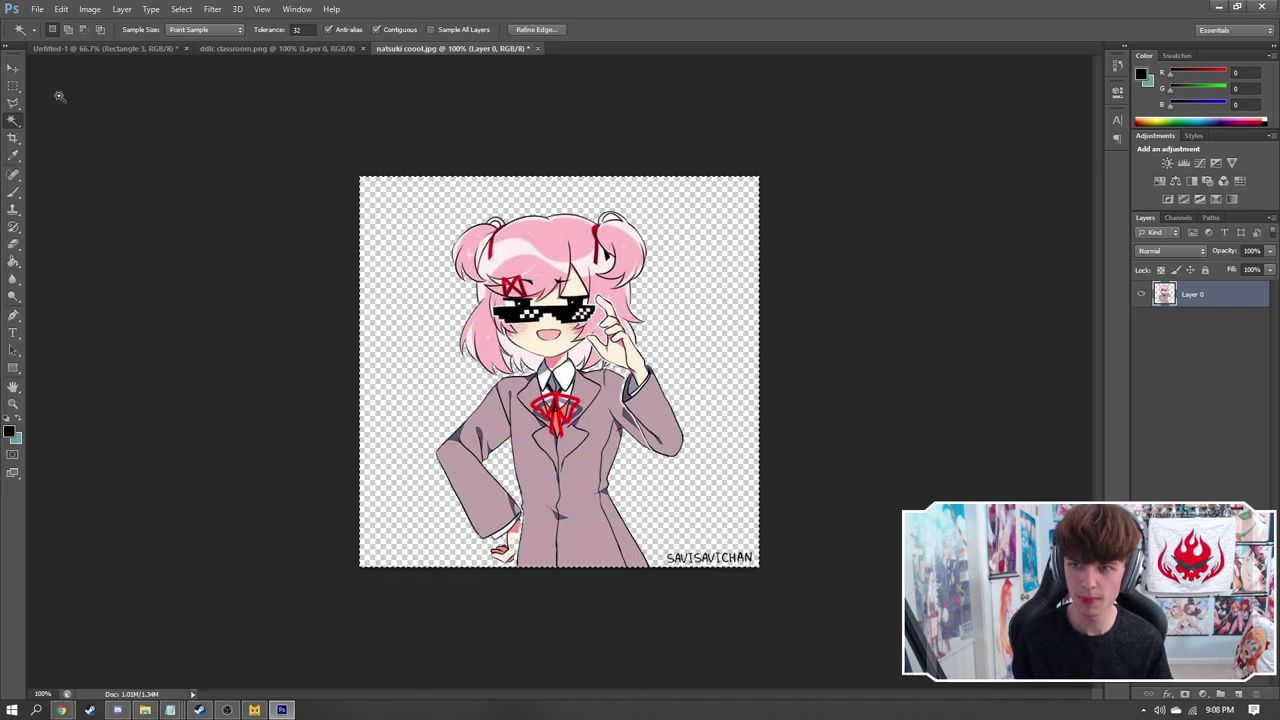
{"action": "key", "text": "ctrl+c"}
{"action": "left_click", "coordinate": [97, 48]}
{"action": "key", "text": "ctrl+v"}
Move Natsuki to the right side and enlarge her to about 167%
{"action": "key", "text": "v"}
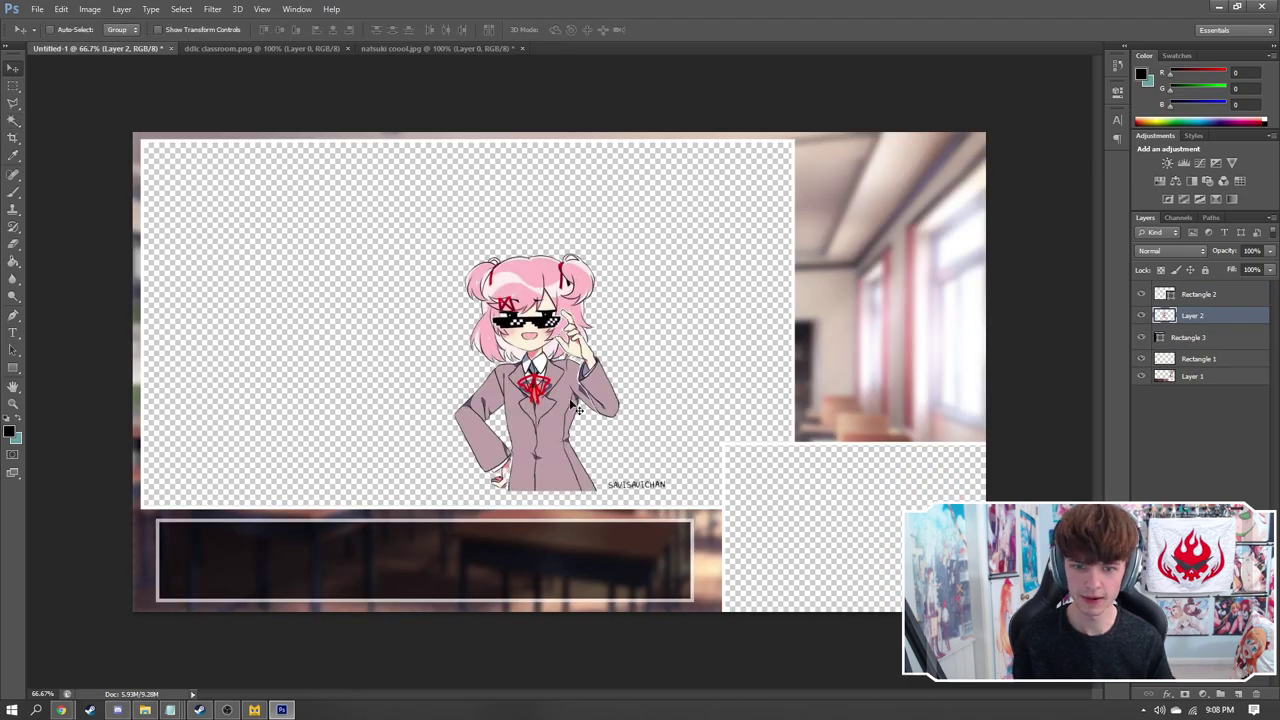
{"action": "left_click_drag", "start_coordinate": [575, 400], "coordinate": [870, 374]}
{"action": "key", "text": "ctrl+t"}
{"action": "left_click_drag", "start_coordinate": [961, 464], "coordinate": [1083, 602]}
{"action": "left_click_drag", "start_coordinate": [943, 551], "coordinate": [946, 476]}
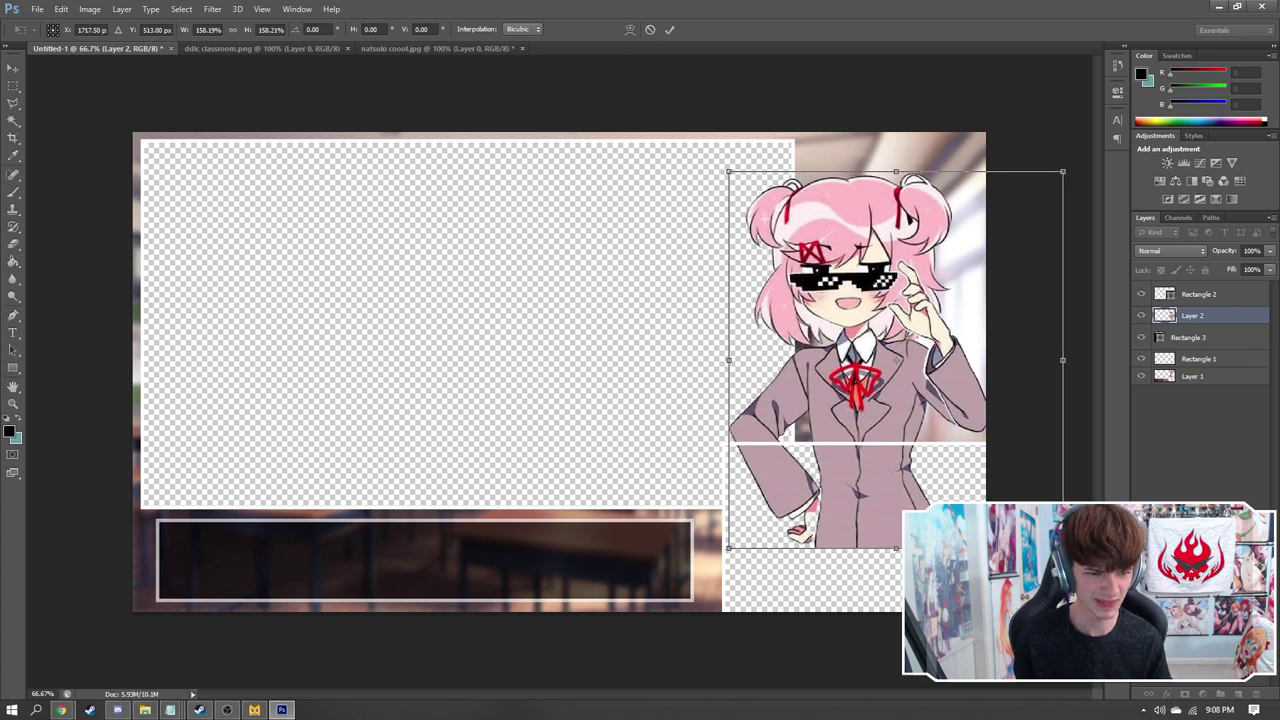
{"action": "left_click_drag", "start_coordinate": [1062, 548], "coordinate": [1081, 570]}
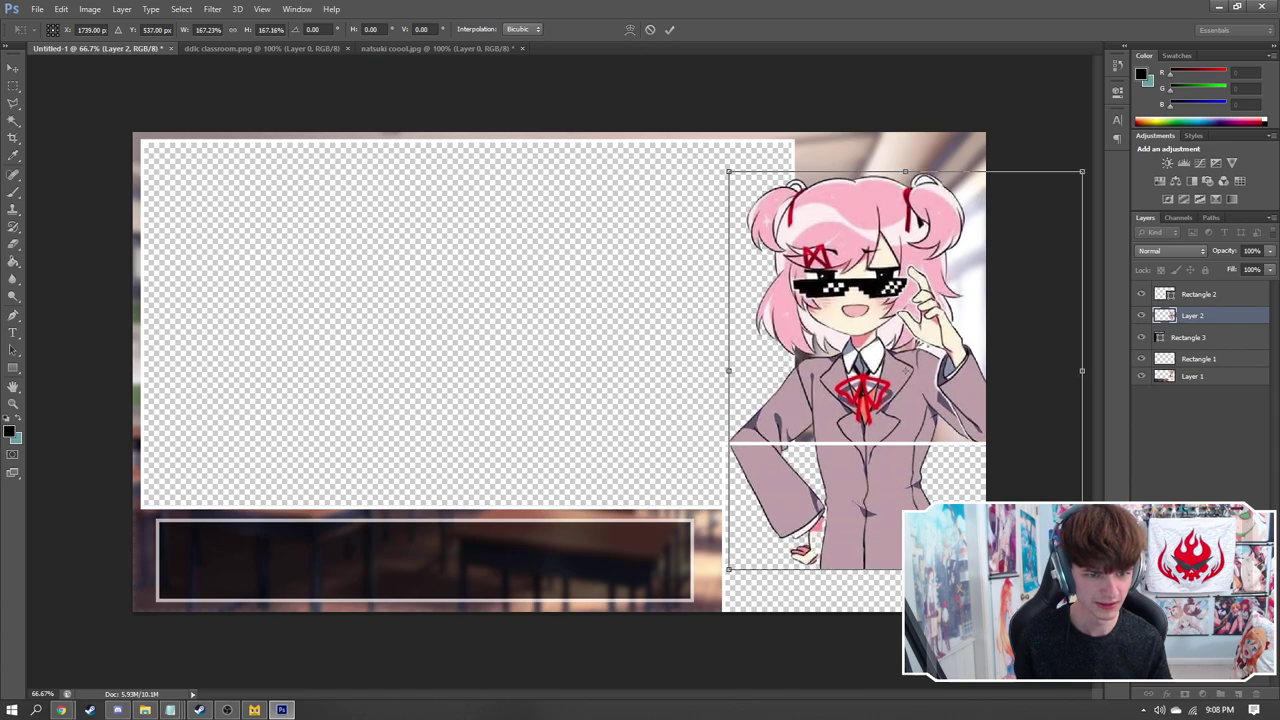
{"action": "left_click_drag", "start_coordinate": [976, 492], "coordinate": [966, 487]}
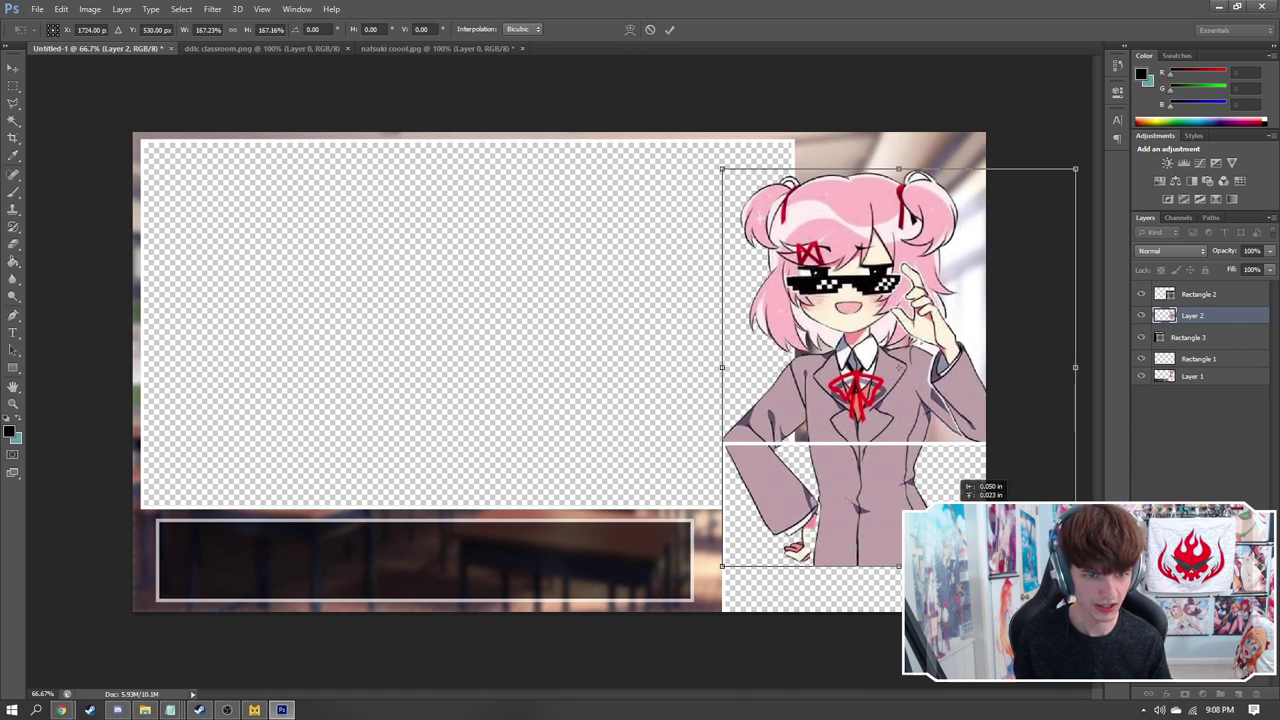
{"action": "key", "text": "Return"}
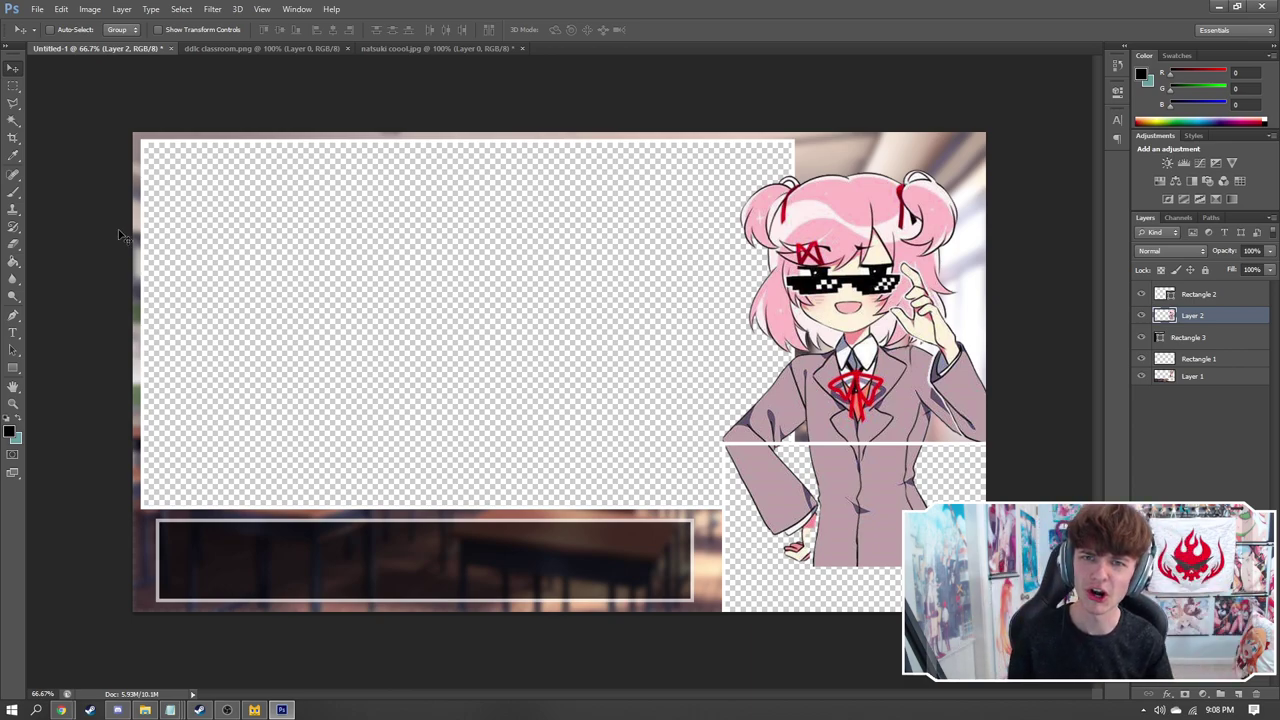
Erase the part of Natsuki covering the facecam hole
{"action": "key", "text": "m"}
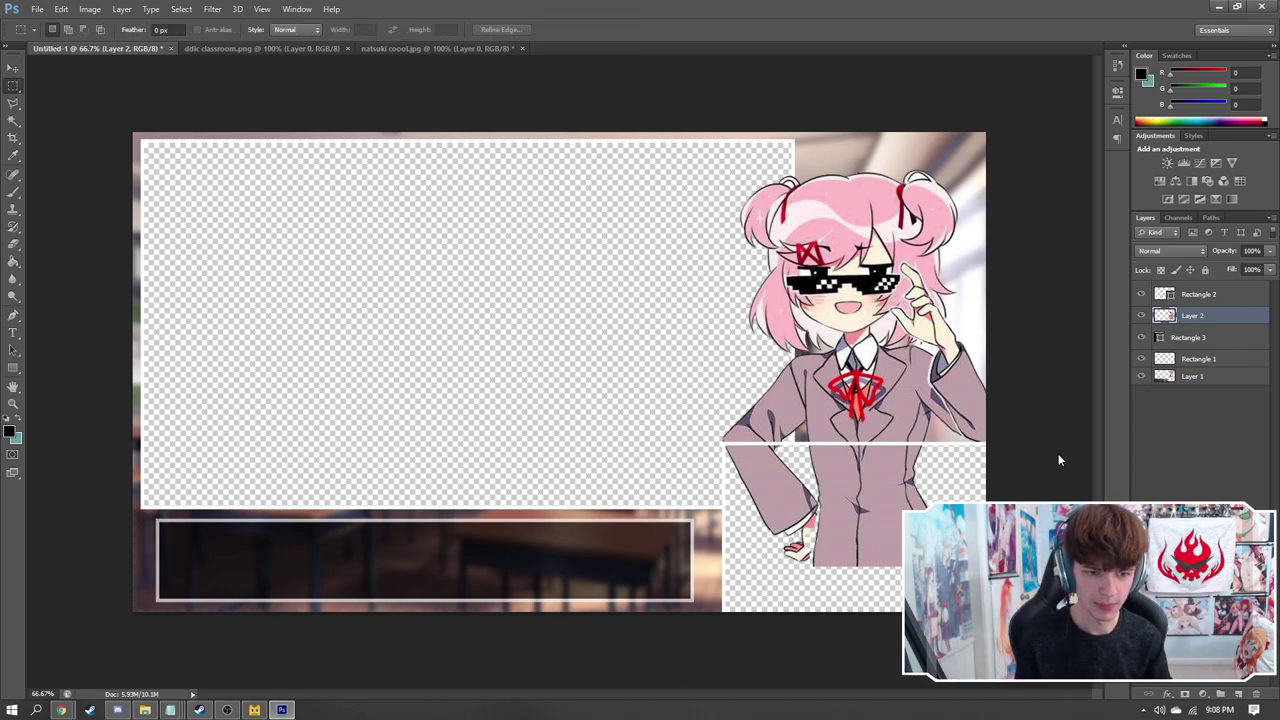
{"action": "left_click_drag", "start_coordinate": [709, 609], "coordinate": [1051, 440]}
{"action": "key", "text": "Delete"}
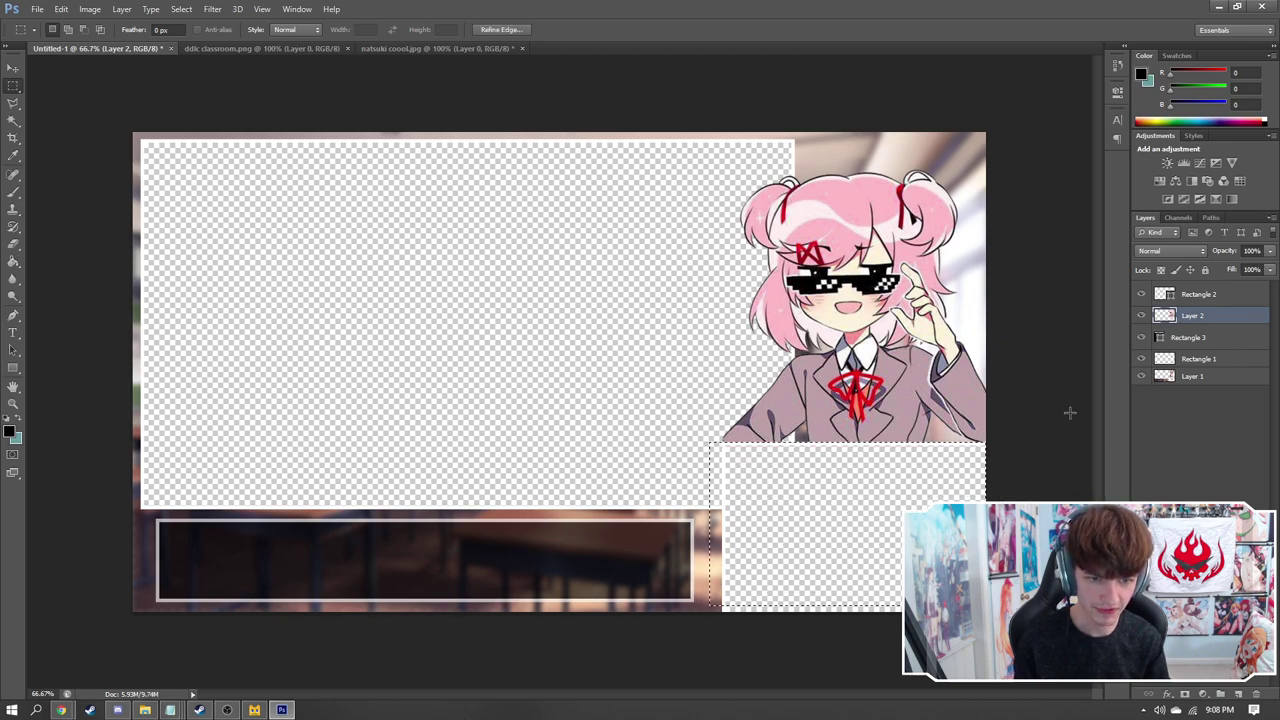
{"action": "key", "text": "ctrl+d"}
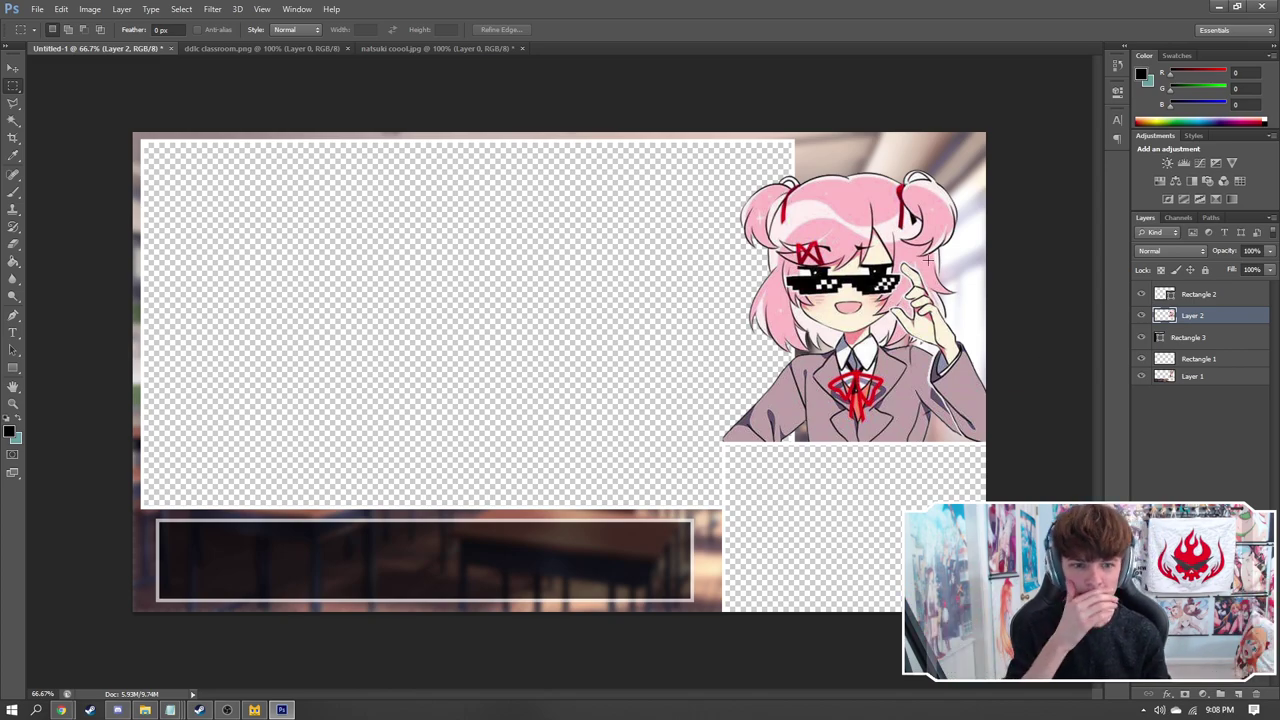
Shrink Natsuki slightly from the top-left to about 98.9%
{"action": "key", "text": "ctrl+t"}
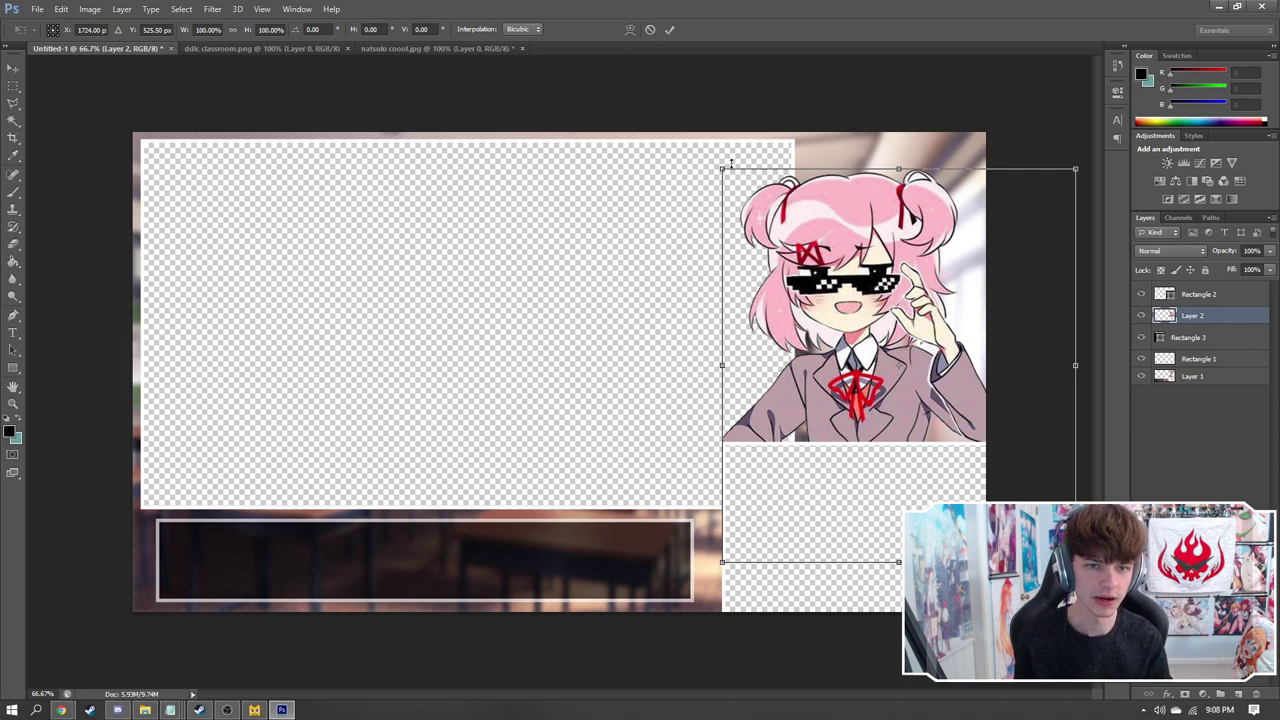
{"action": "left_click_drag", "start_coordinate": [722, 168], "coordinate": [726, 173]}
{"action": "key", "text": "Return"}
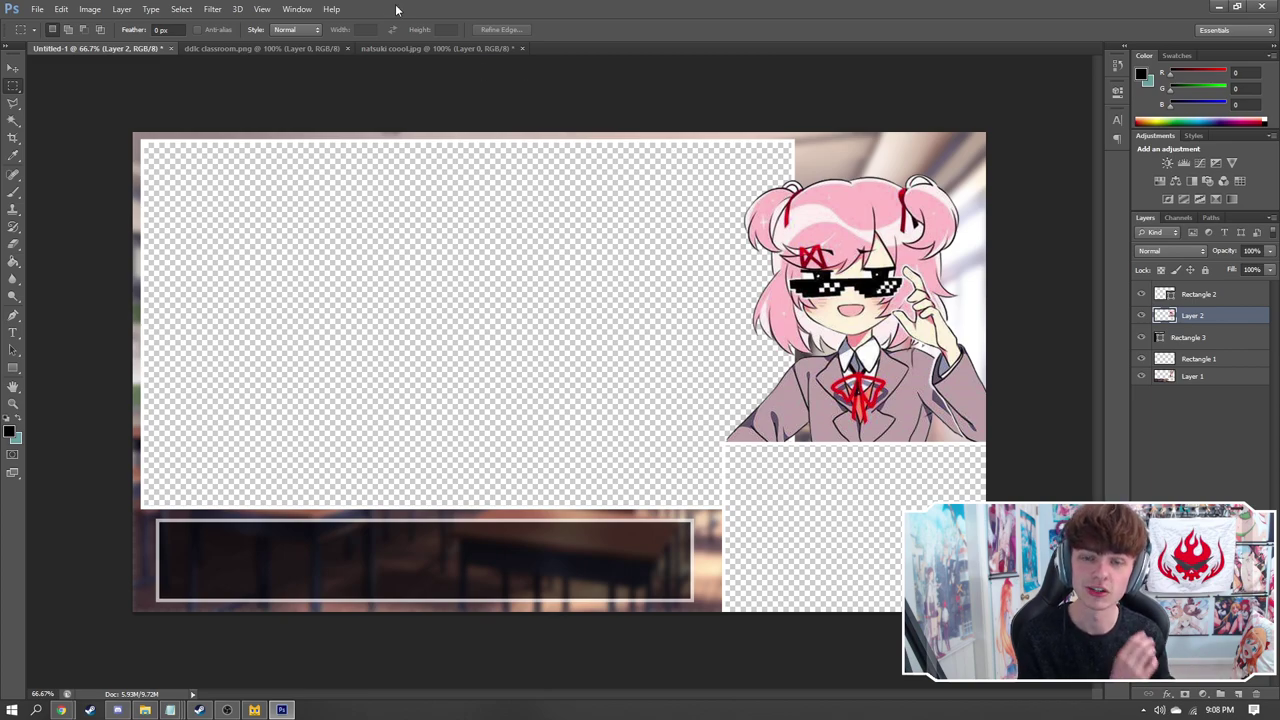
Export the overlay via Save for Web as PNG-24 'my first overlay', replacing the existing file
{"action": "left_click", "coordinate": [37, 9]}
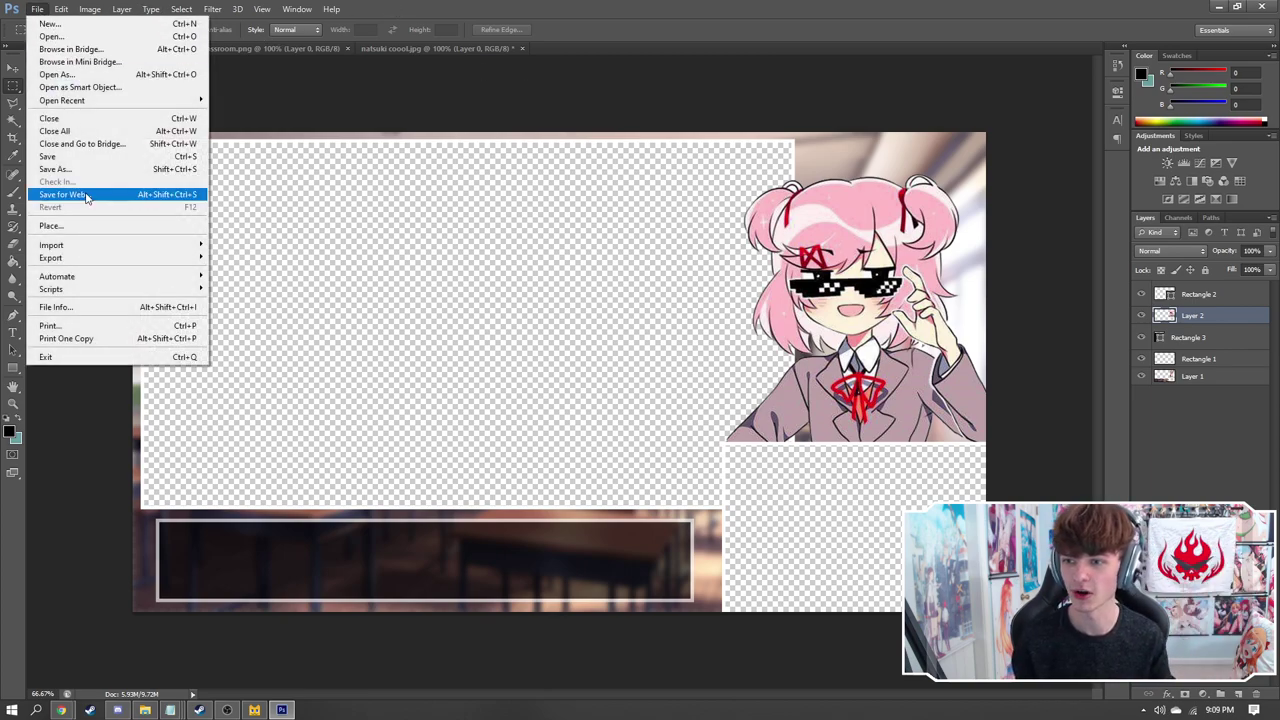
{"action": "left_click", "coordinate": [85, 197]}
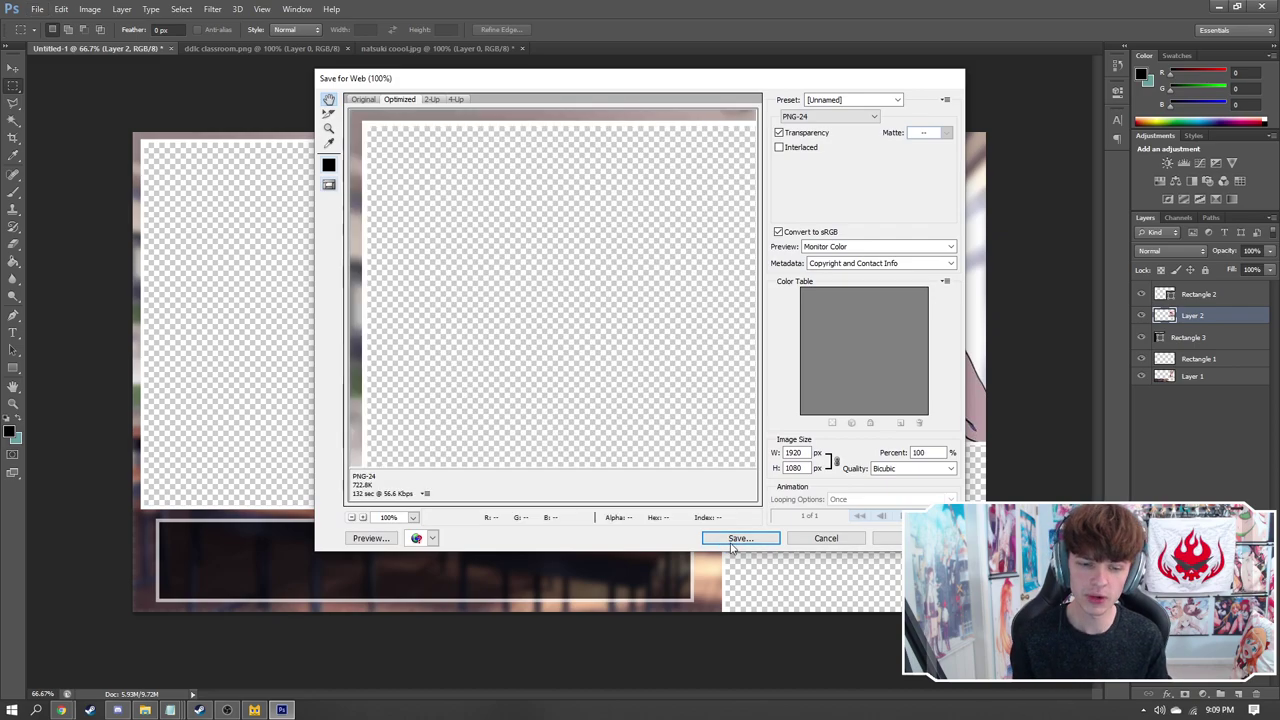
{"action": "left_click", "coordinate": [726, 540]}
{"action": "type", "text": "my first ov"}
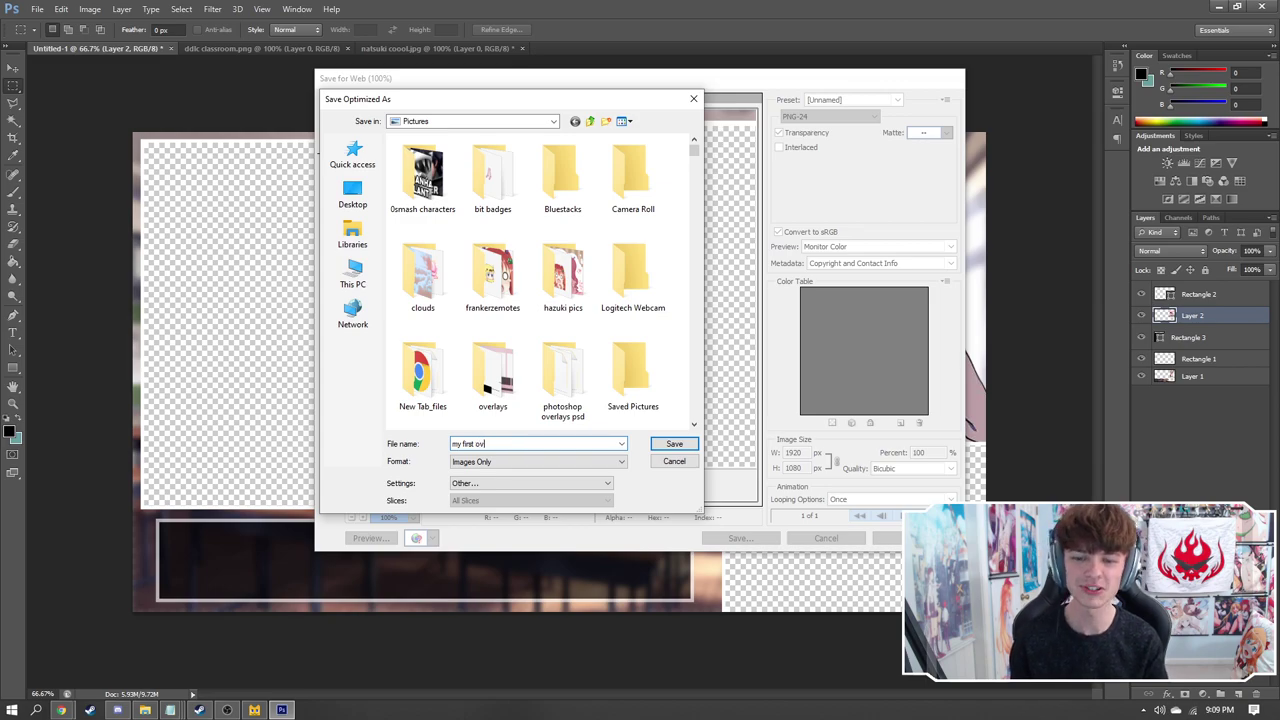
{"action": "type", "text": "erlay"}
{"action": "key", "text": "Return"}
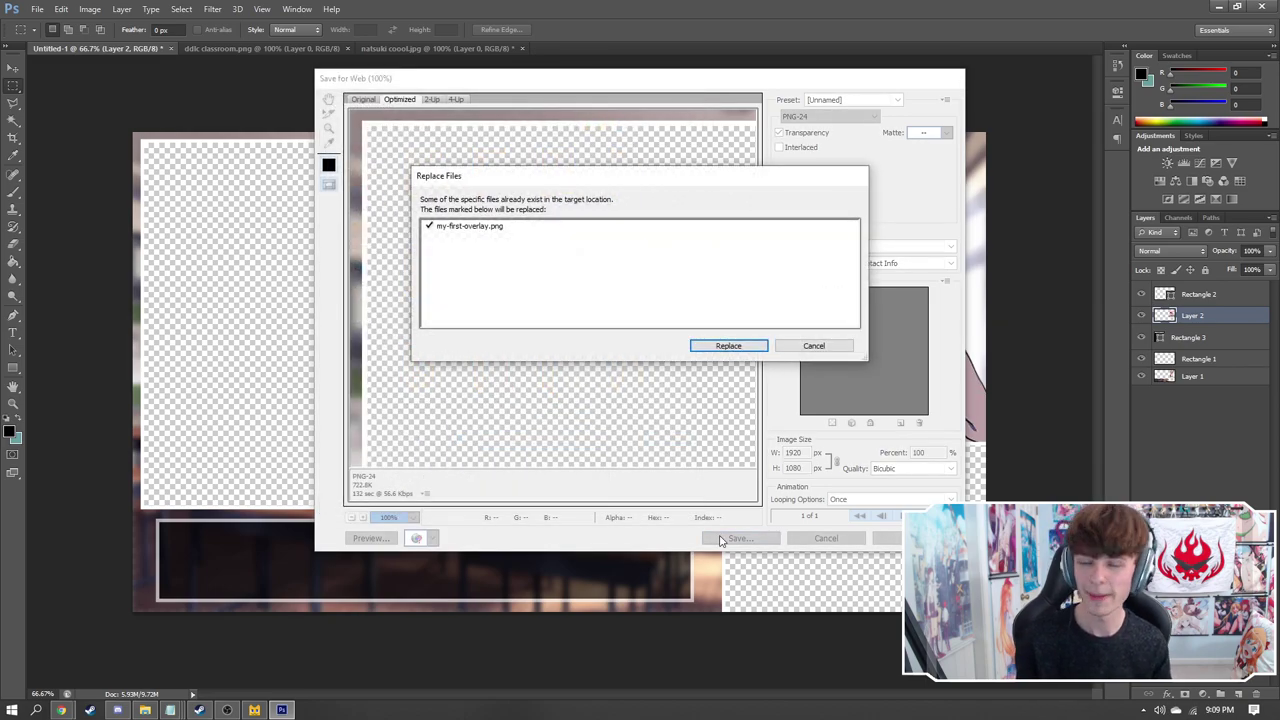
{"action": "key", "text": "Return"}
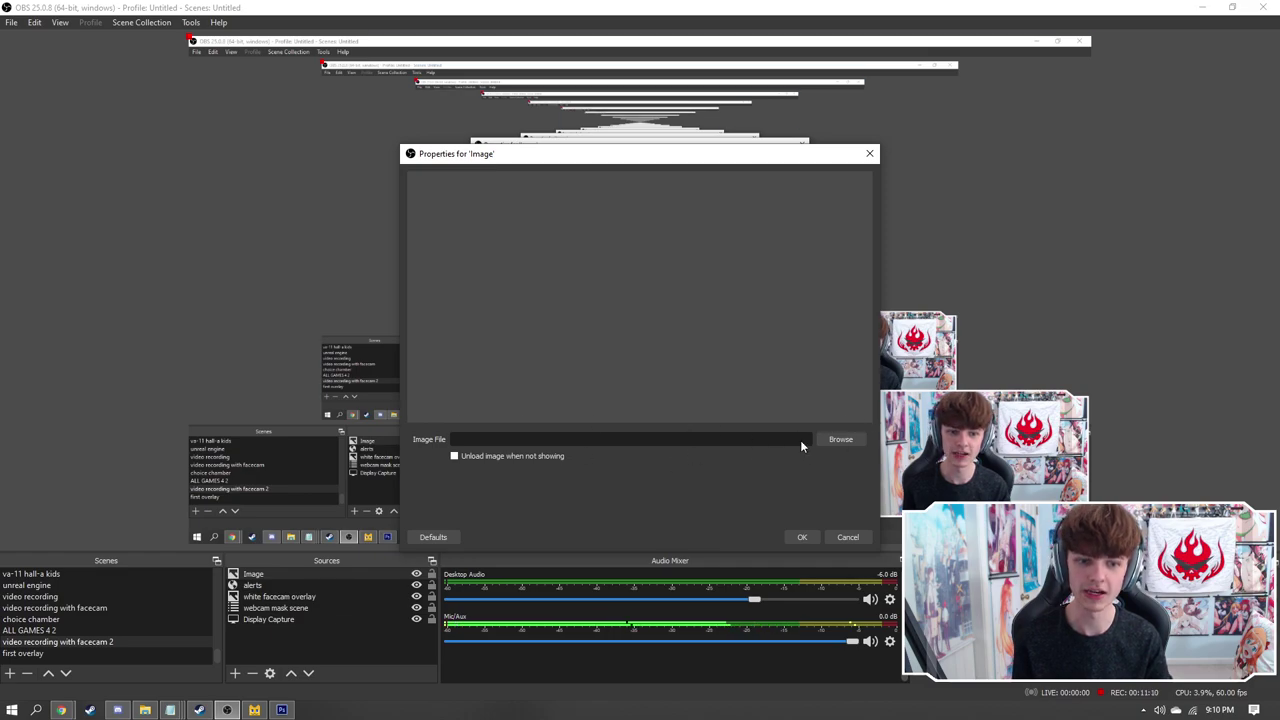
{"action": "left_click", "coordinate": [838, 439]}
{"action": "left_click", "coordinate": [1031, 149]}
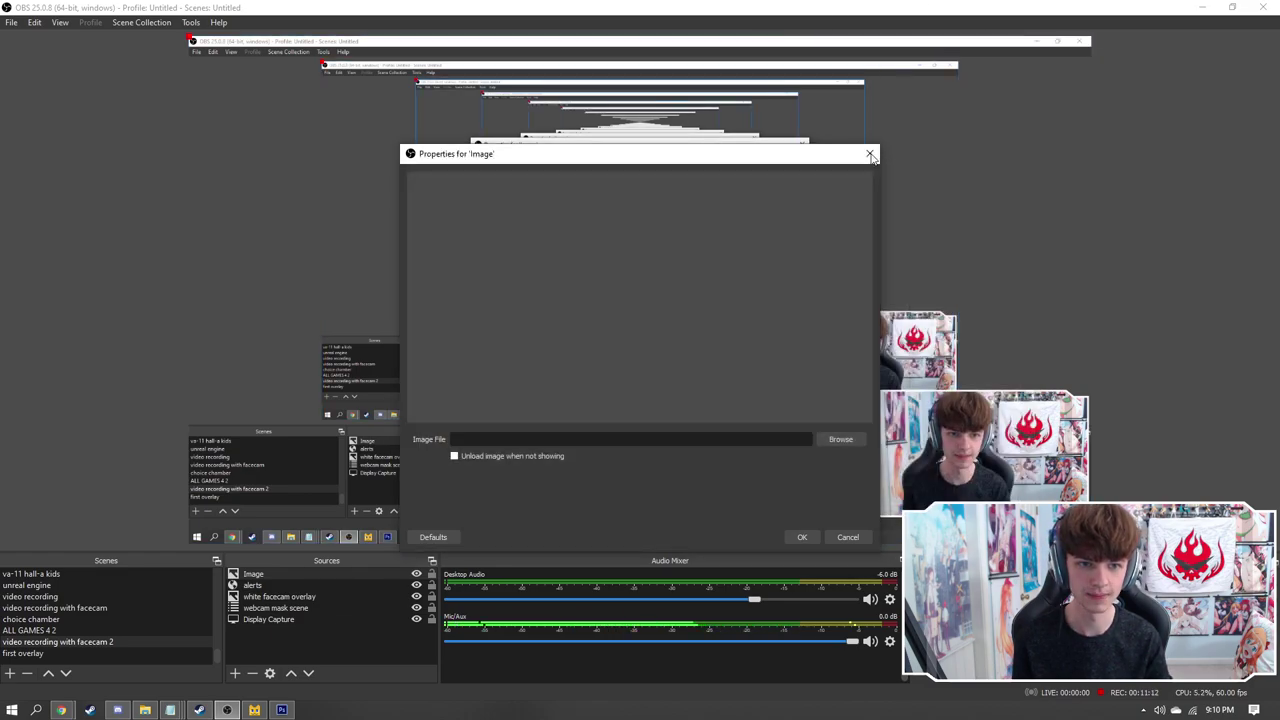